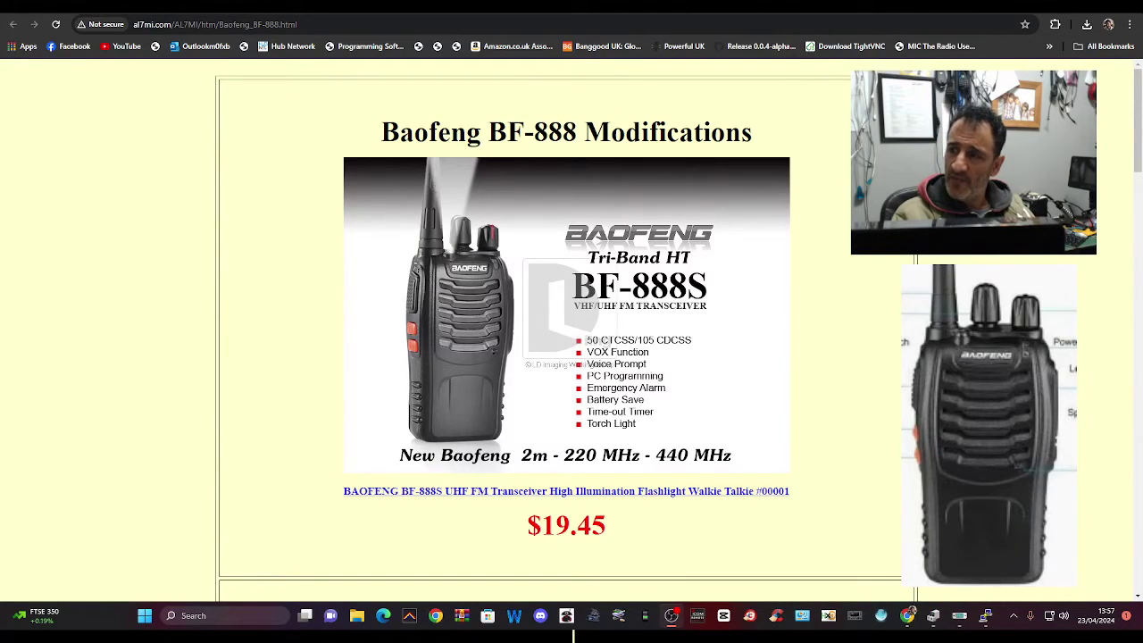
# Step: Scroll to the VE1KLR section and download the Baofeng BF-888 Modification File
pyautogui.click(878, 30)
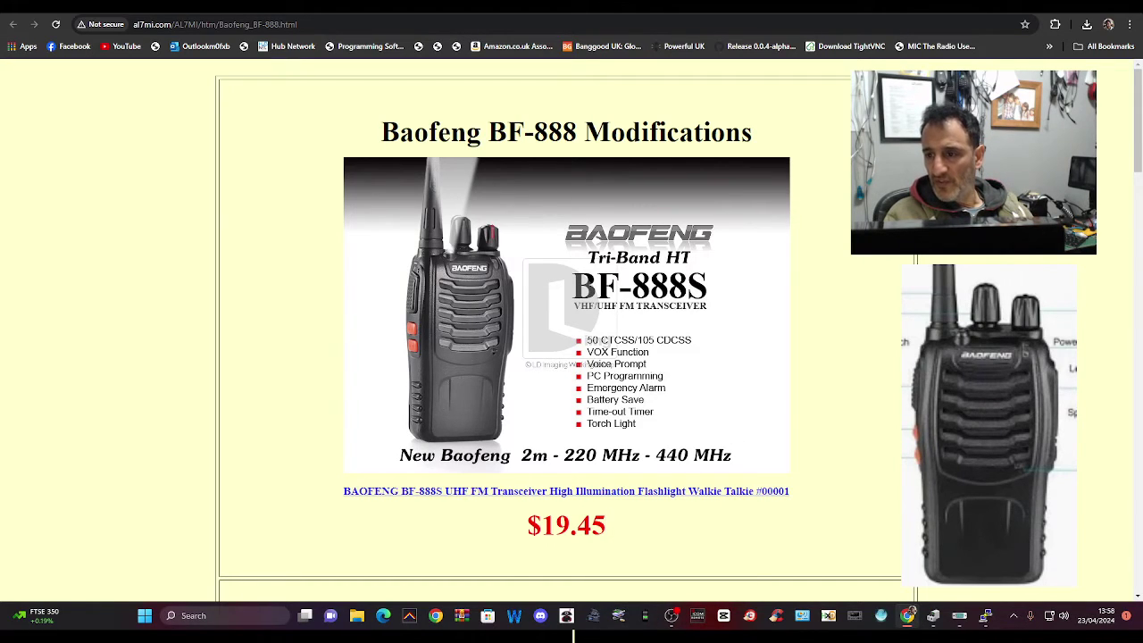
pyautogui.scroll(-1, 692, 543)
pyautogui.scroll(1, 563, 358)
pyautogui.scroll(-3, 574, 636)
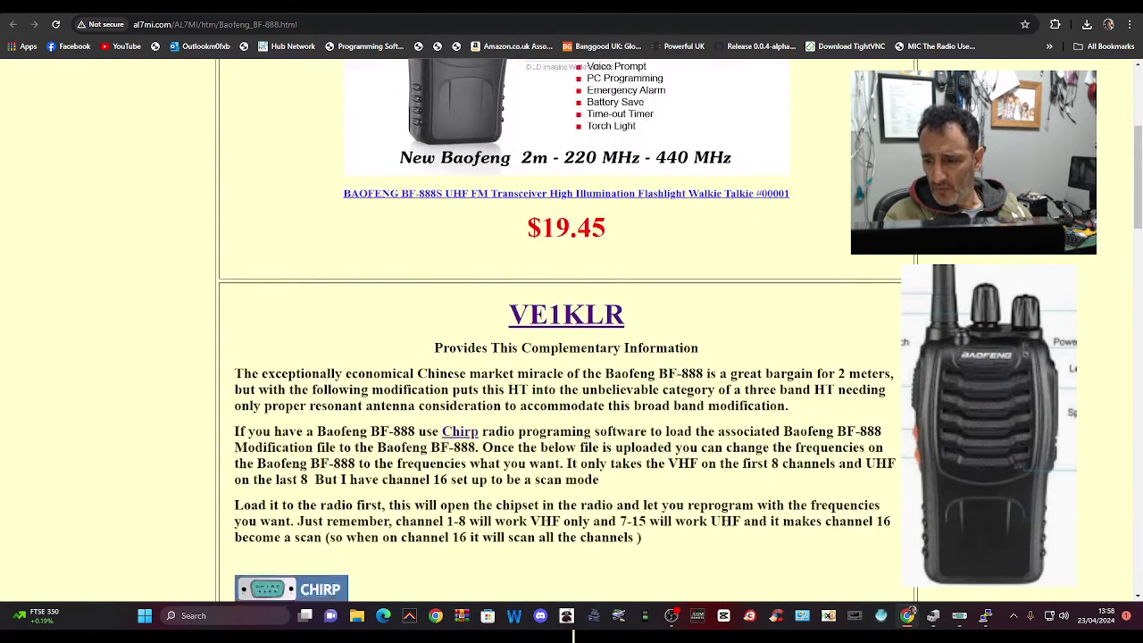
pyautogui.scroll(-2, 573, 636)
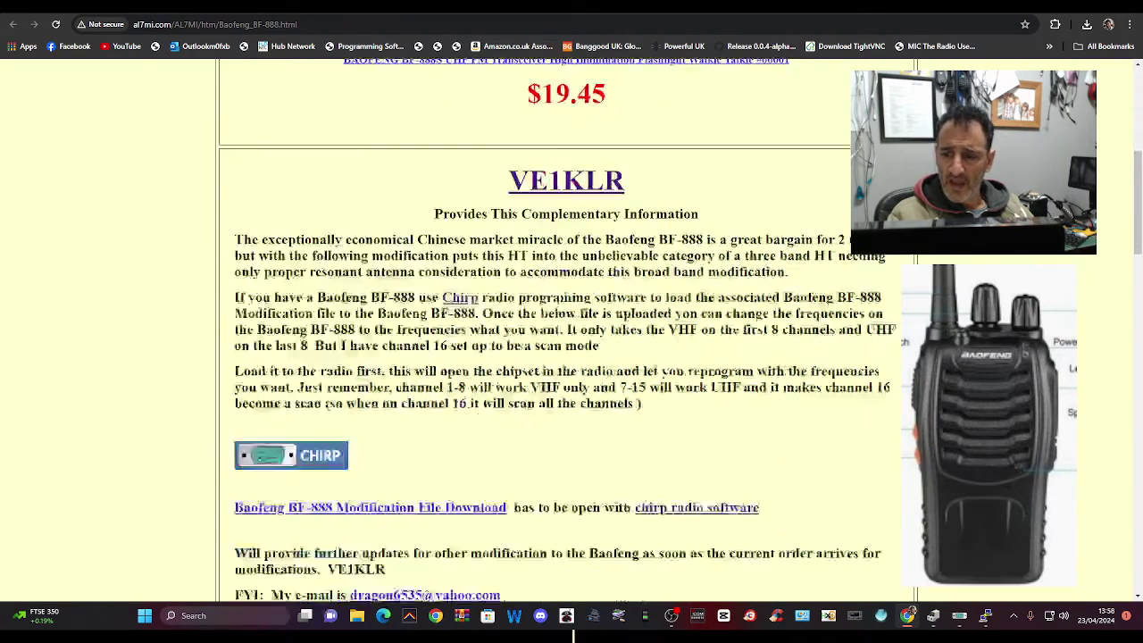
pyautogui.scroll(1, 574, 636)
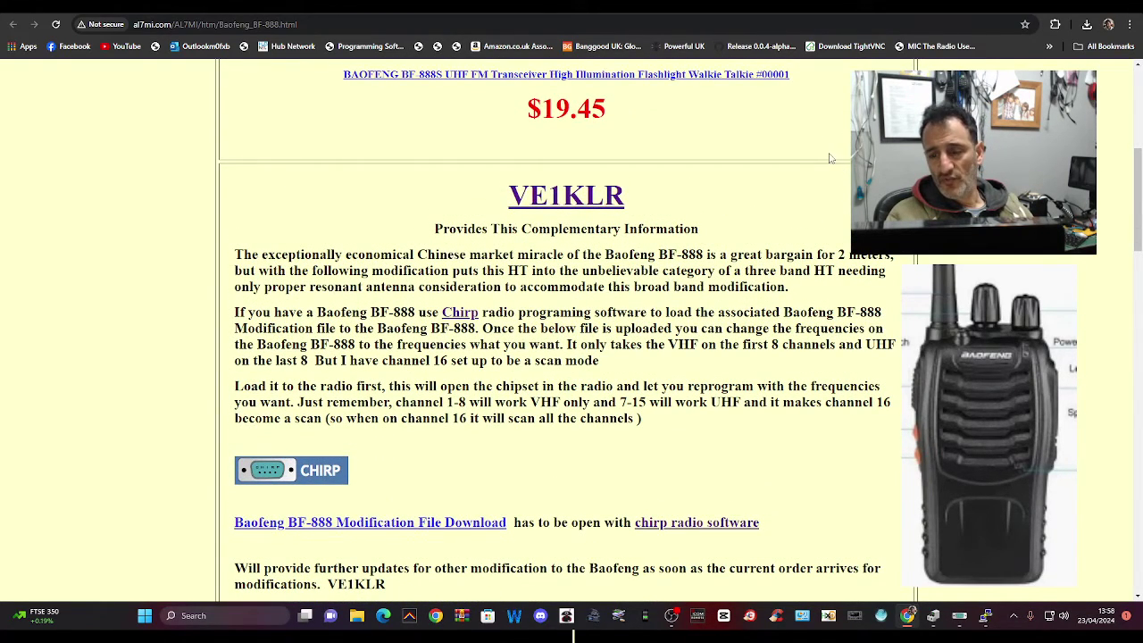
pyautogui.scroll(-1, 573, 636)
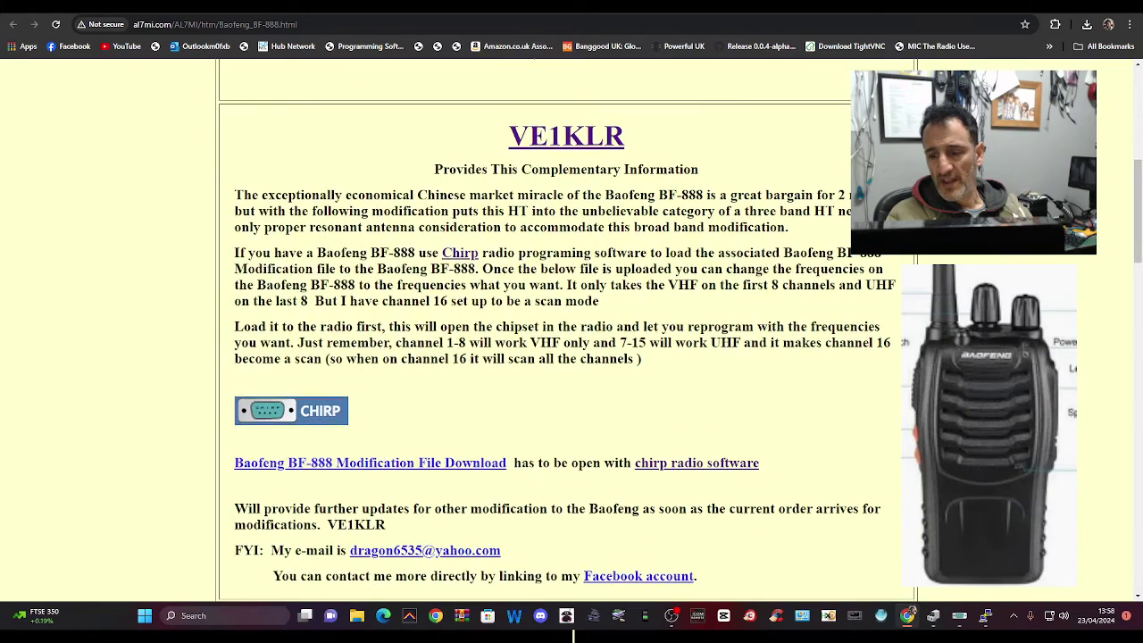
pyautogui.scroll(-1, 493, 340)
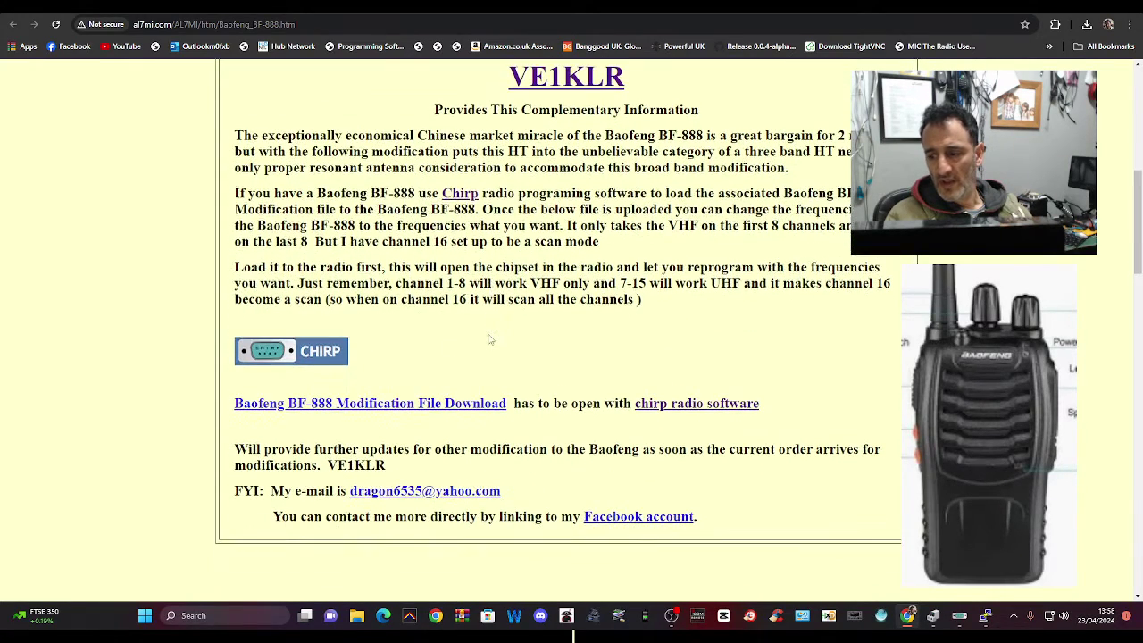
pyautogui.click(451, 405)
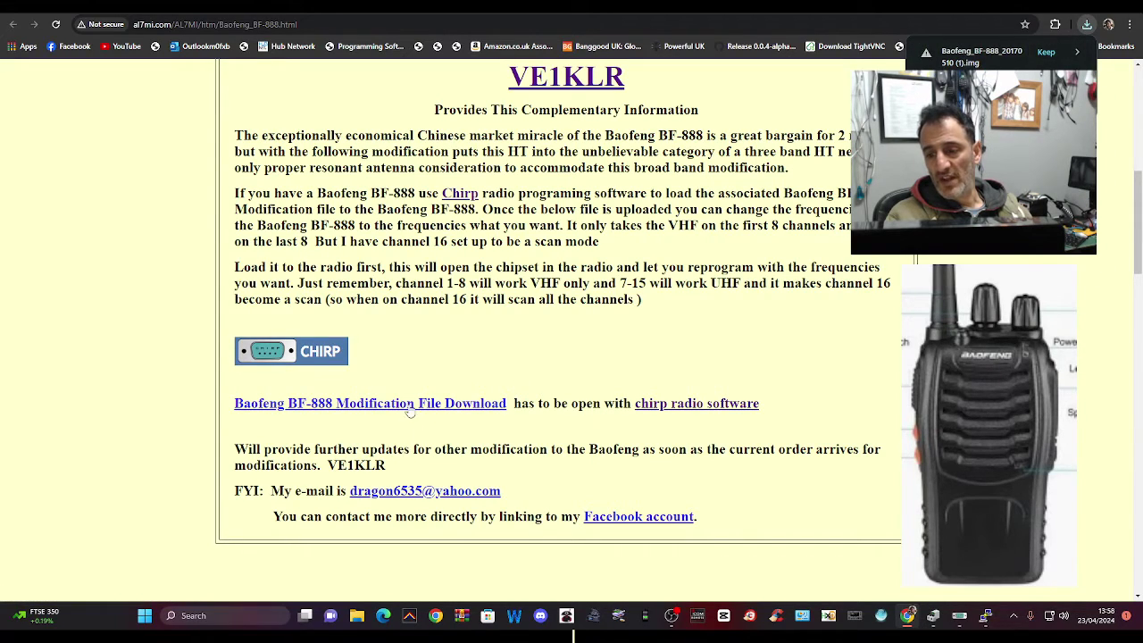
# Step: Confirm Baofeng_BF-888_20170510 (1).img appears in Chrome's downloads, then close the downloads list
pyautogui.click(1077, 52)
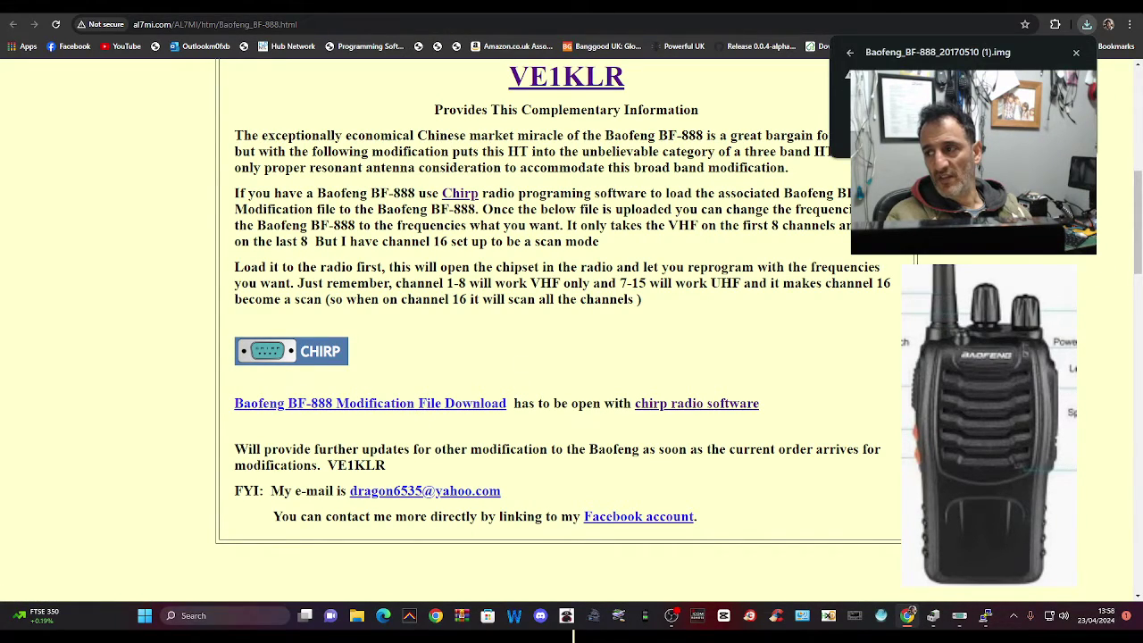
pyautogui.click(1076, 52)
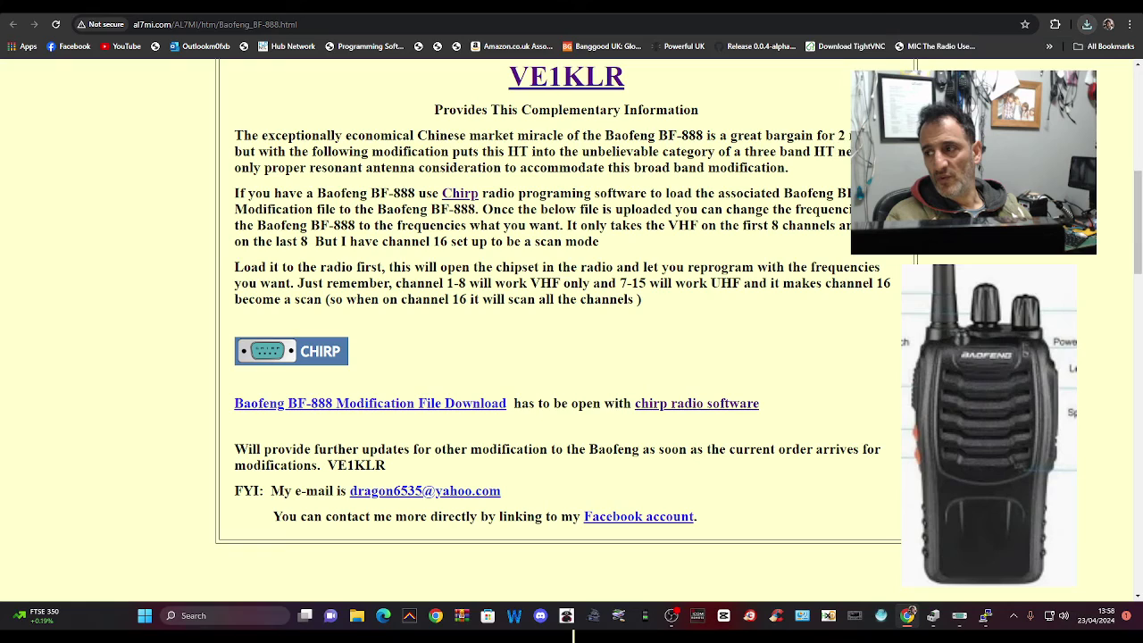
pyautogui.click(1087, 24)
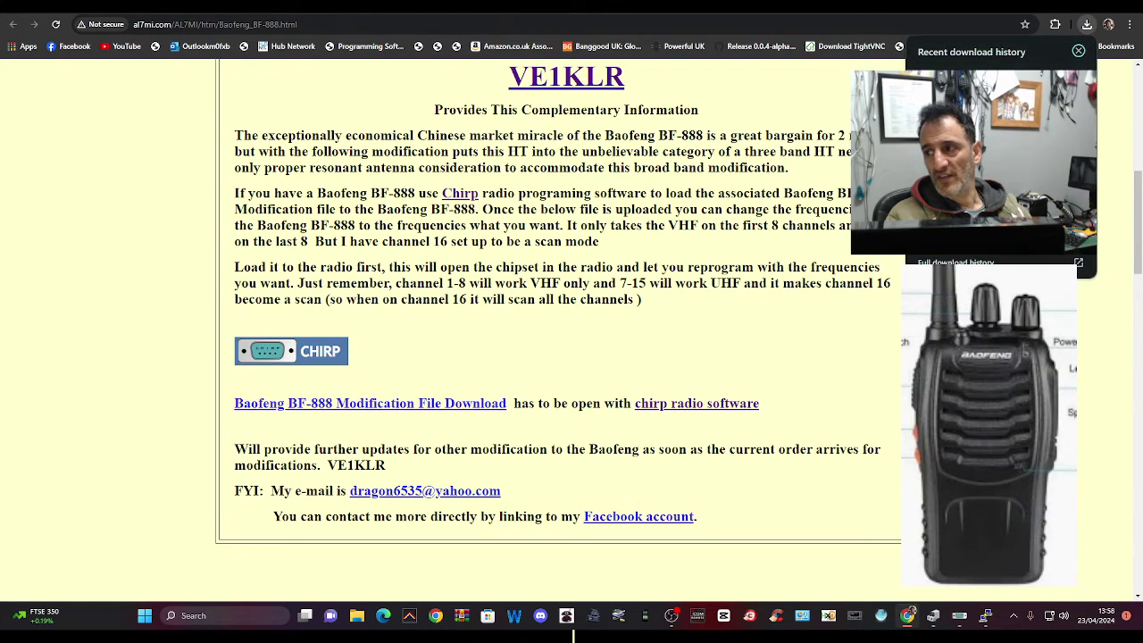
pyautogui.click(80, 161)
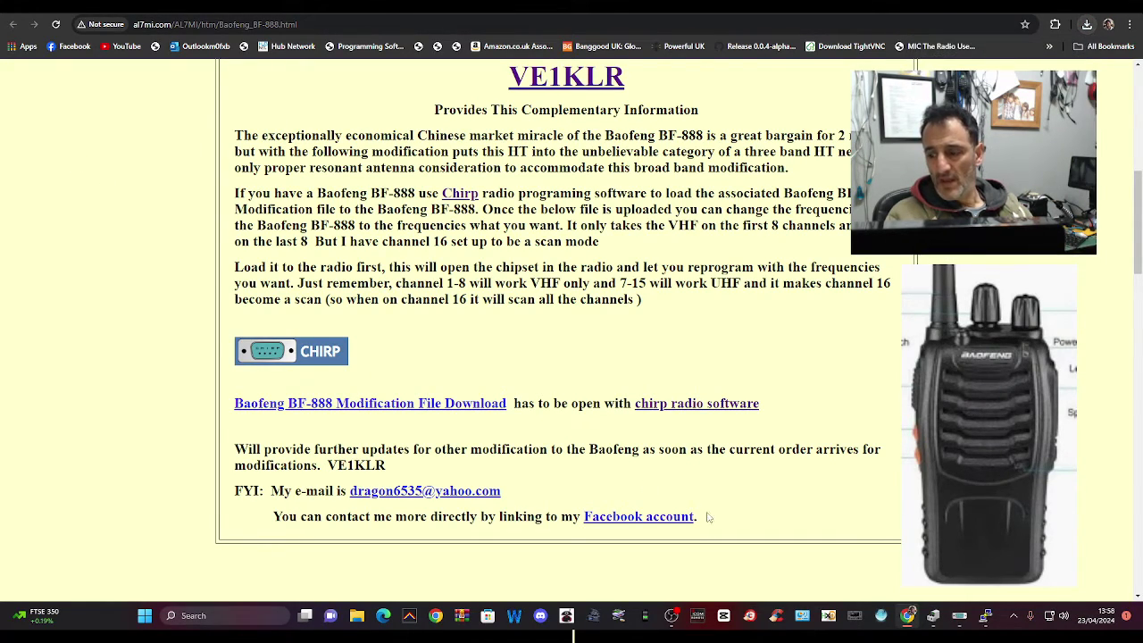
# Step: Bring CHIRP forward and enlarge its window to show more columns
pyautogui.click(963, 620)
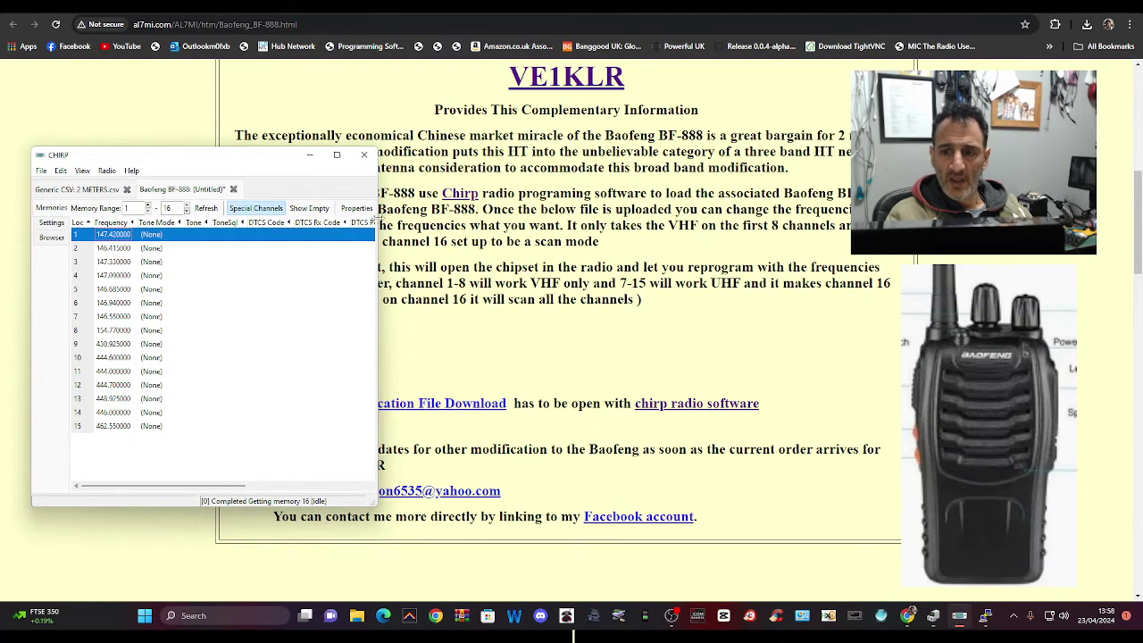
pyautogui.moveTo(380, 219); pyautogui.dragTo(684, 219)
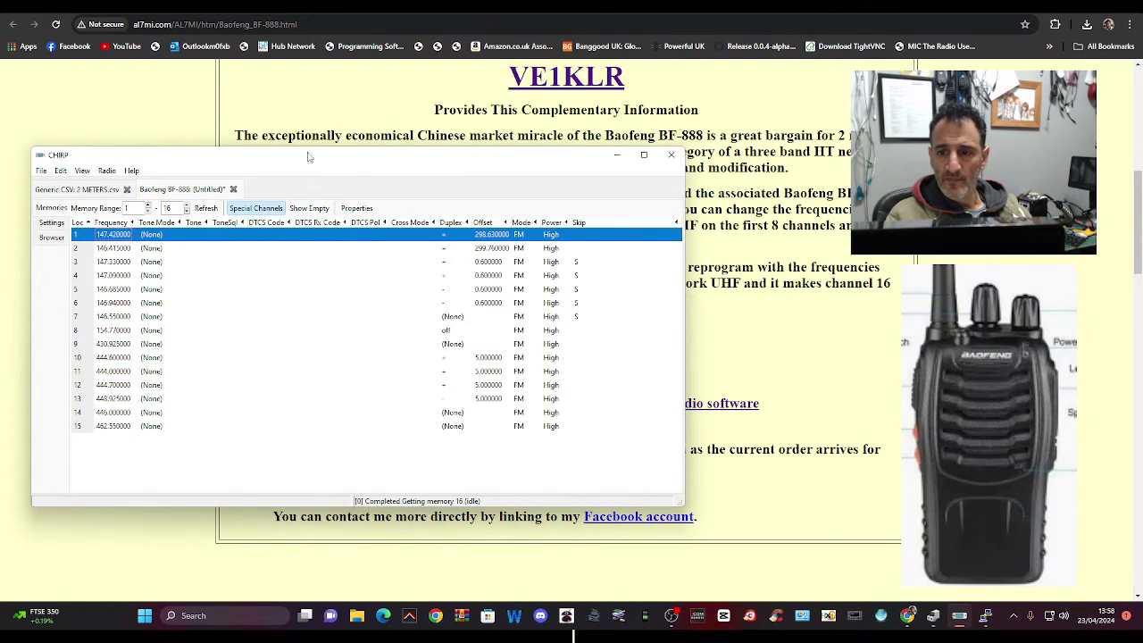
pyautogui.moveTo(303, 149); pyautogui.dragTo(360, 100)
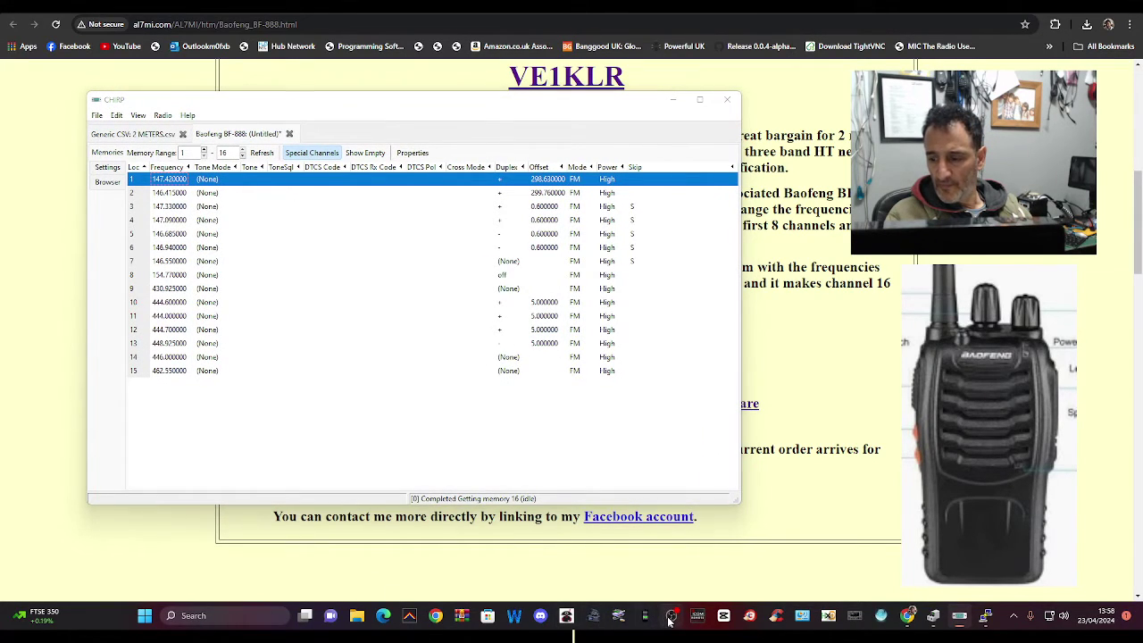
# Step: Open the downloaded BF-888 image from the Downloads folder through File > Open
pyautogui.click(97, 115)
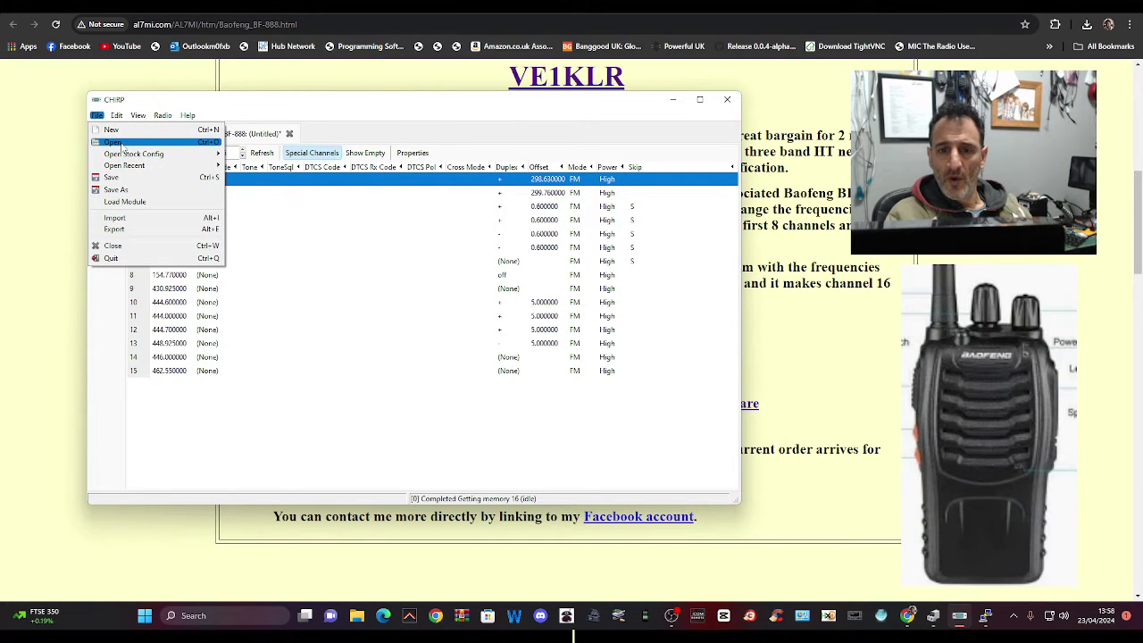
pyautogui.click(113, 142)
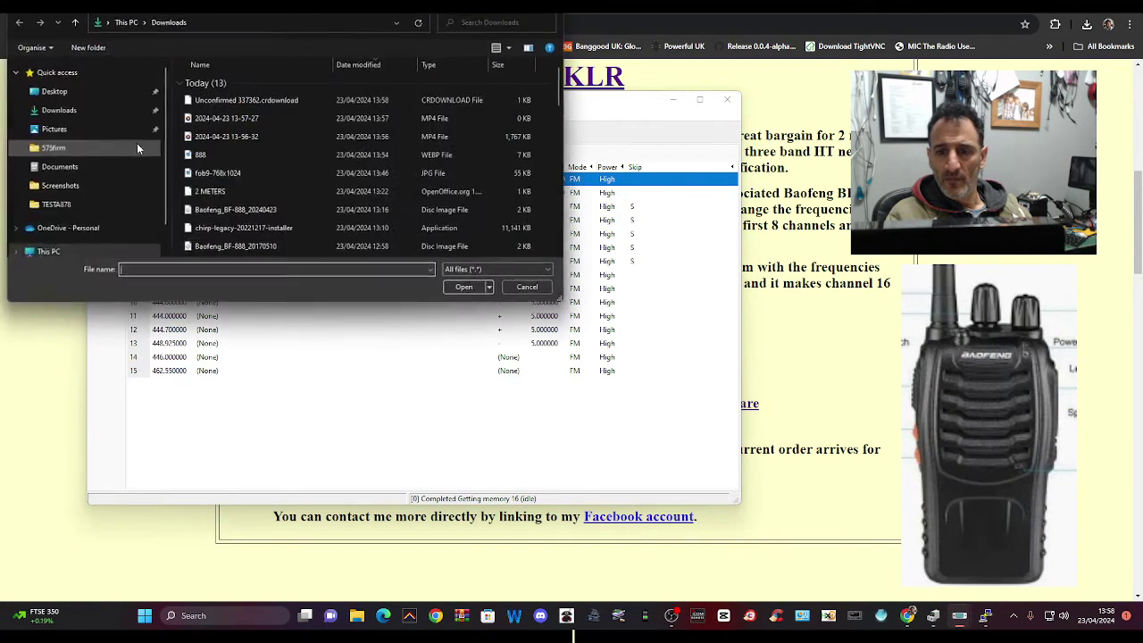
pyautogui.doubleClick(218, 103)
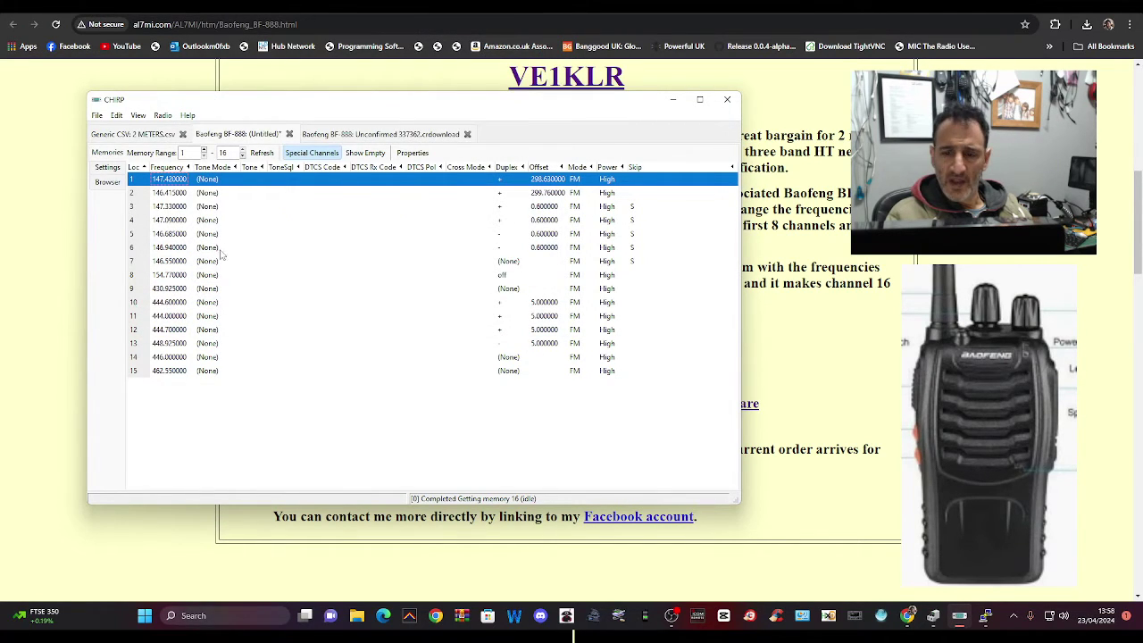
pyautogui.moveTo(459, 101)
pyautogui.mouseDown()
pyautogui.moveTo(414, 104)
pyautogui.moveTo(458, 102)
pyautogui.mouseUp()
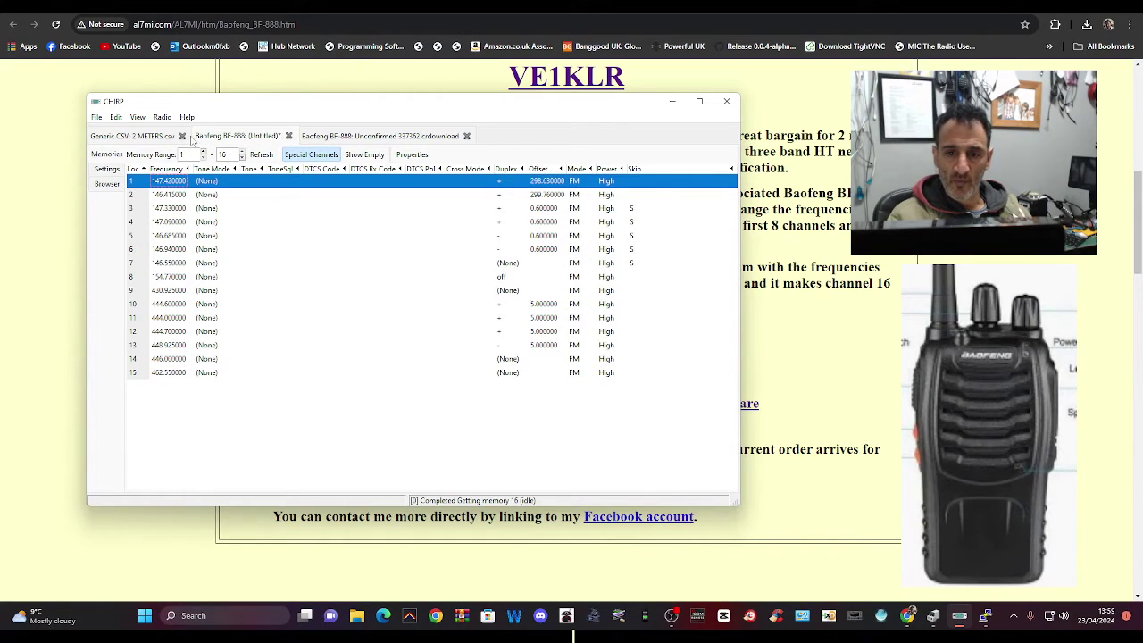
# Step: Browse the Radio menu, then show BF-888 Basic Settings: English voice, Carrier scan, 210-second timeout
pyautogui.click(163, 118)
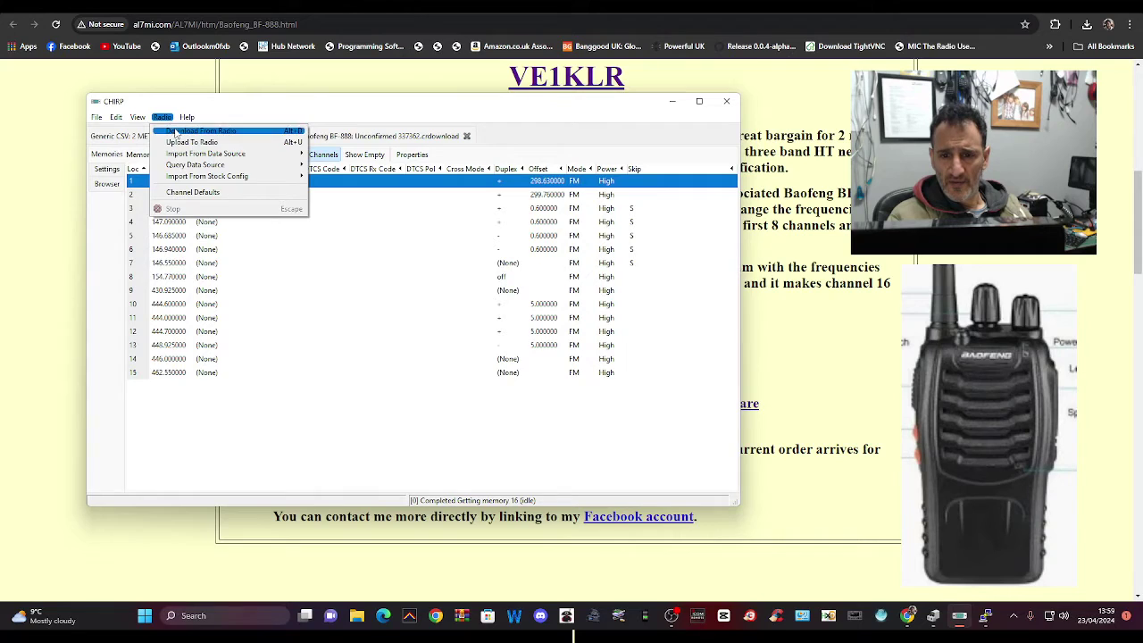
pyautogui.moveTo(189, 118)
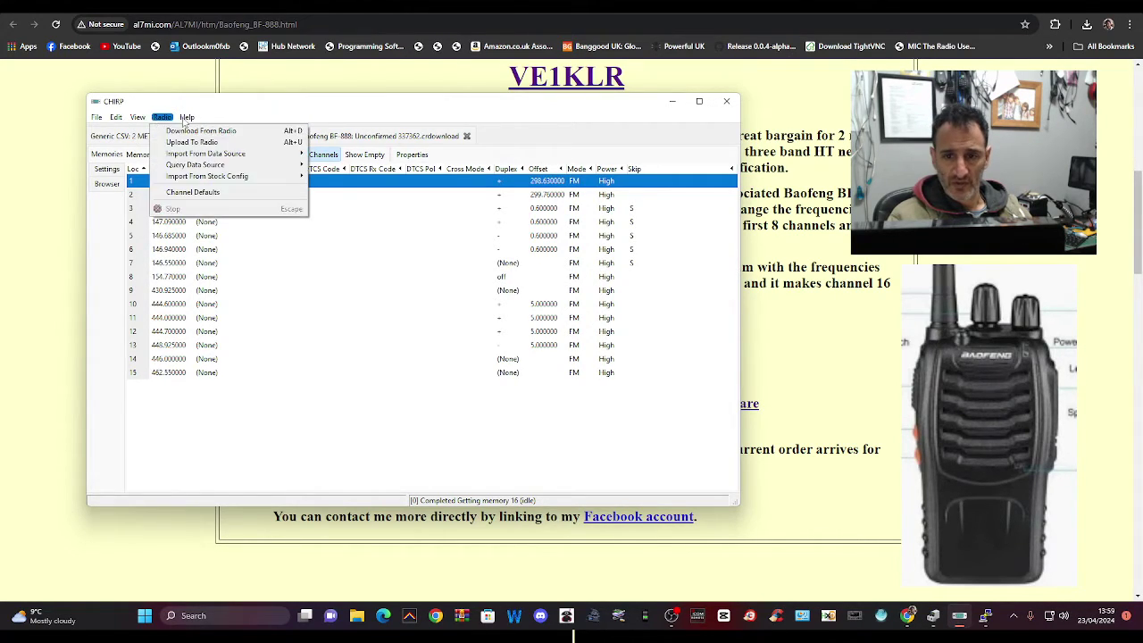
pyautogui.click(271, 113)
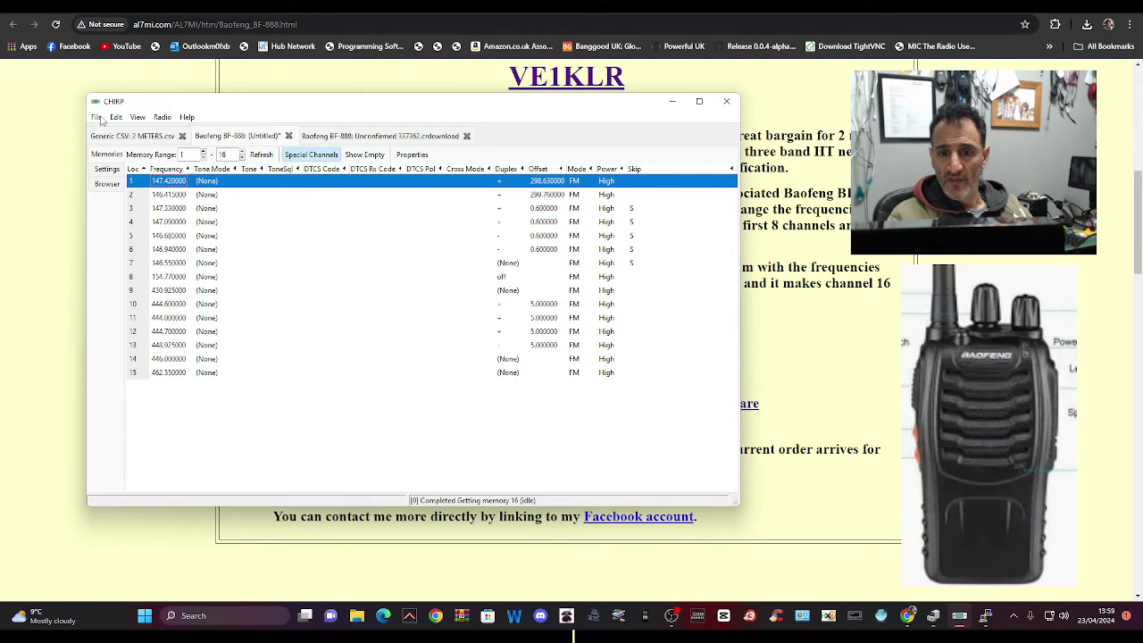
pyautogui.click(107, 170)
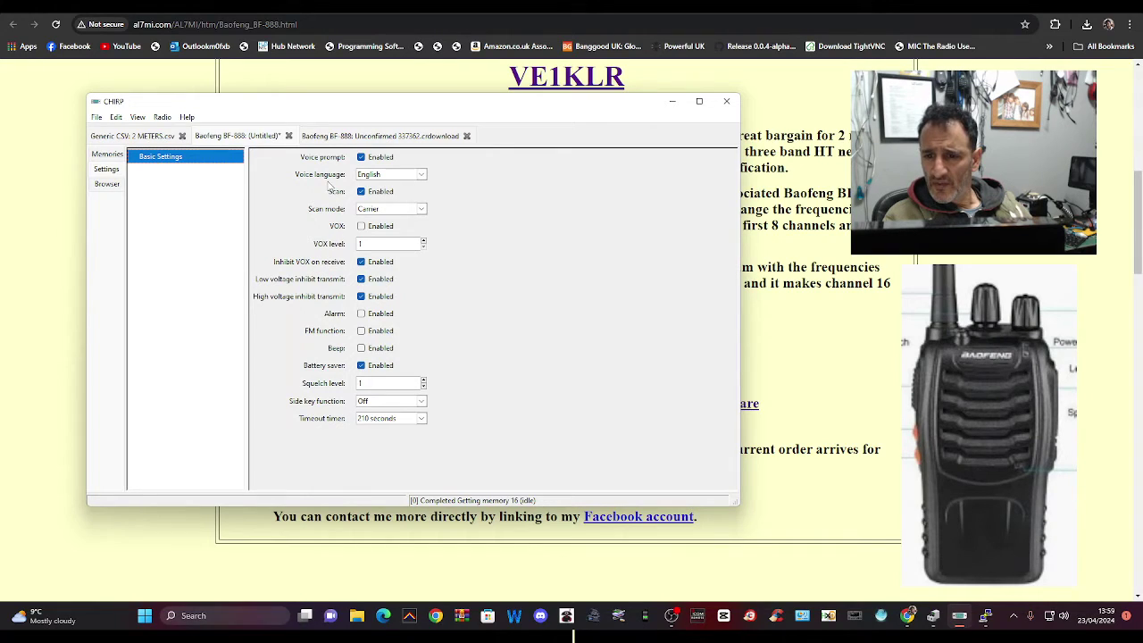
# Step: Check the voice prompt language choices and leave it set to English
pyautogui.click(420, 175)
pyautogui.click(423, 176)
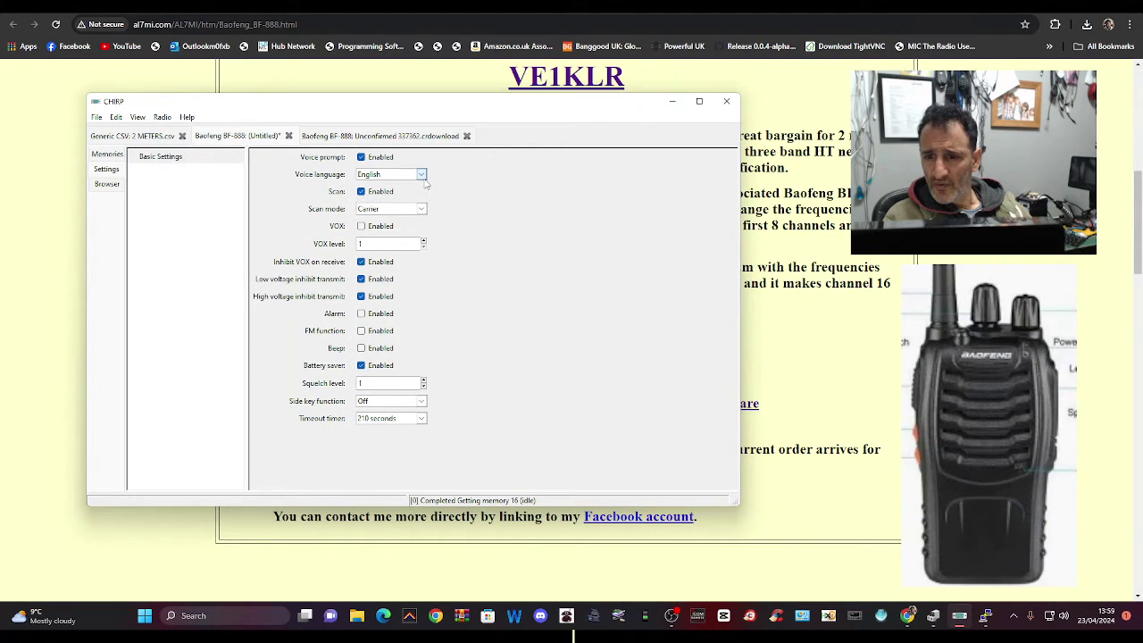
pyautogui.click(424, 177)
pyautogui.click(424, 177)
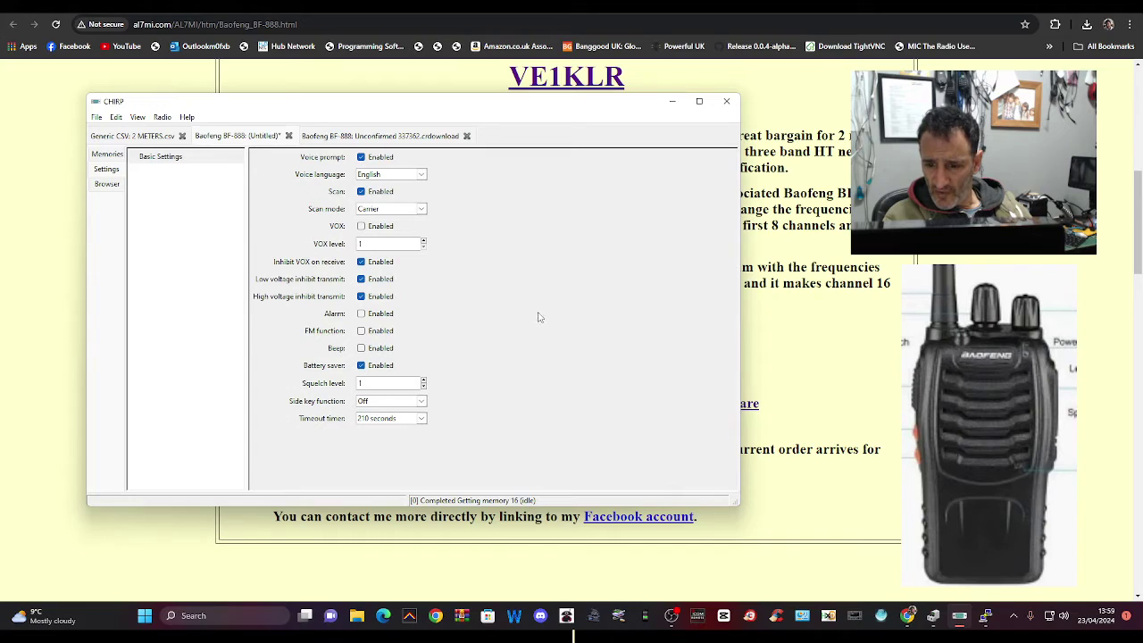
# Step: Inspect root's memory, settings and settings2 in the Browser, then return to Memories
pyautogui.click(106, 184)
pyautogui.click(107, 170)
pyautogui.click(108, 184)
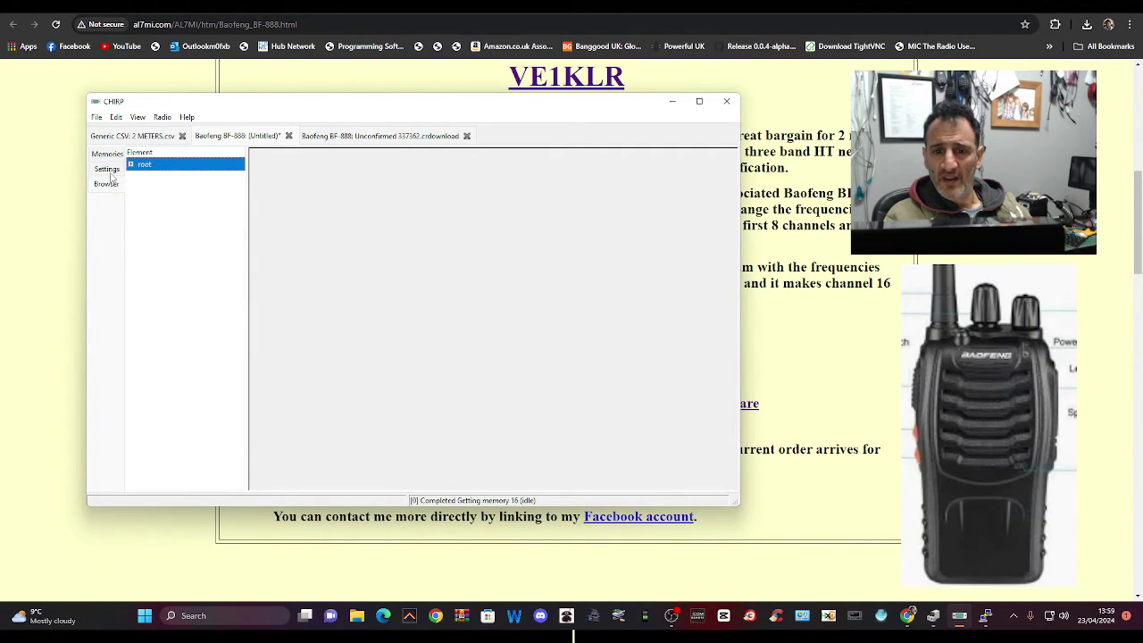
pyautogui.click(156, 168)
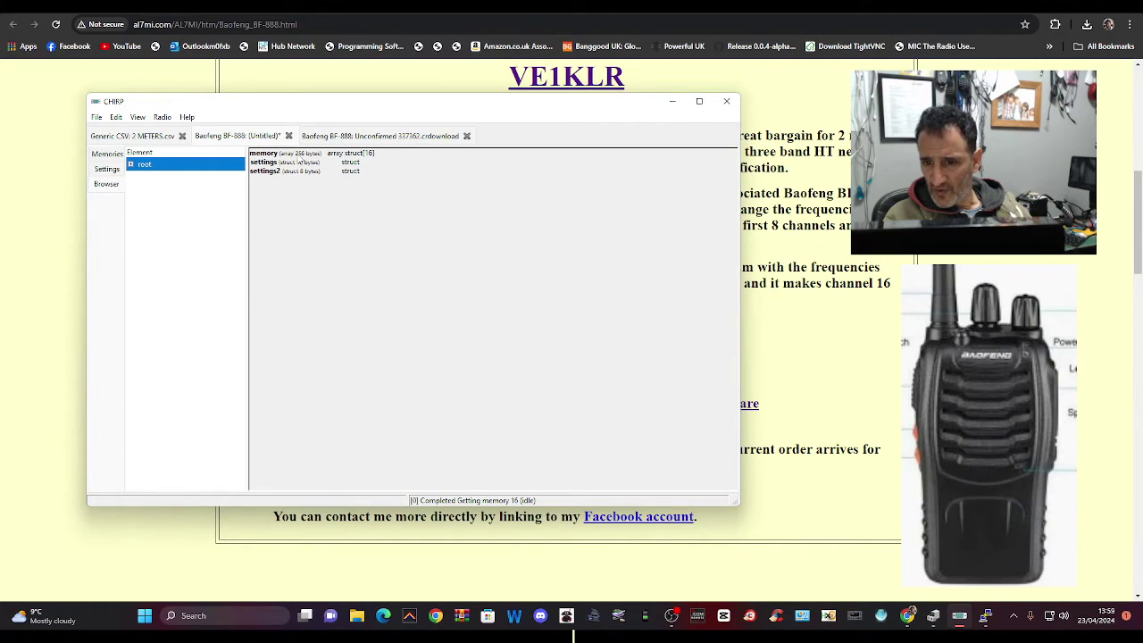
pyautogui.click(112, 155)
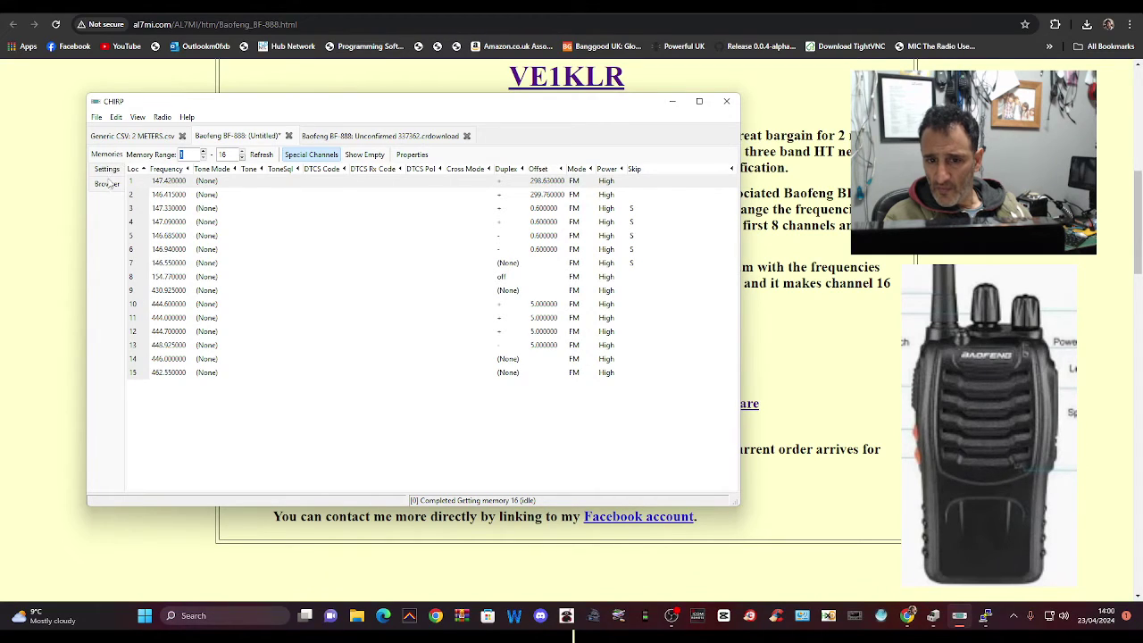
# Step: Glance at the Browser tab and View menu, then return to the channel list unchanged
pyautogui.click(106, 184)
pyautogui.click(109, 155)
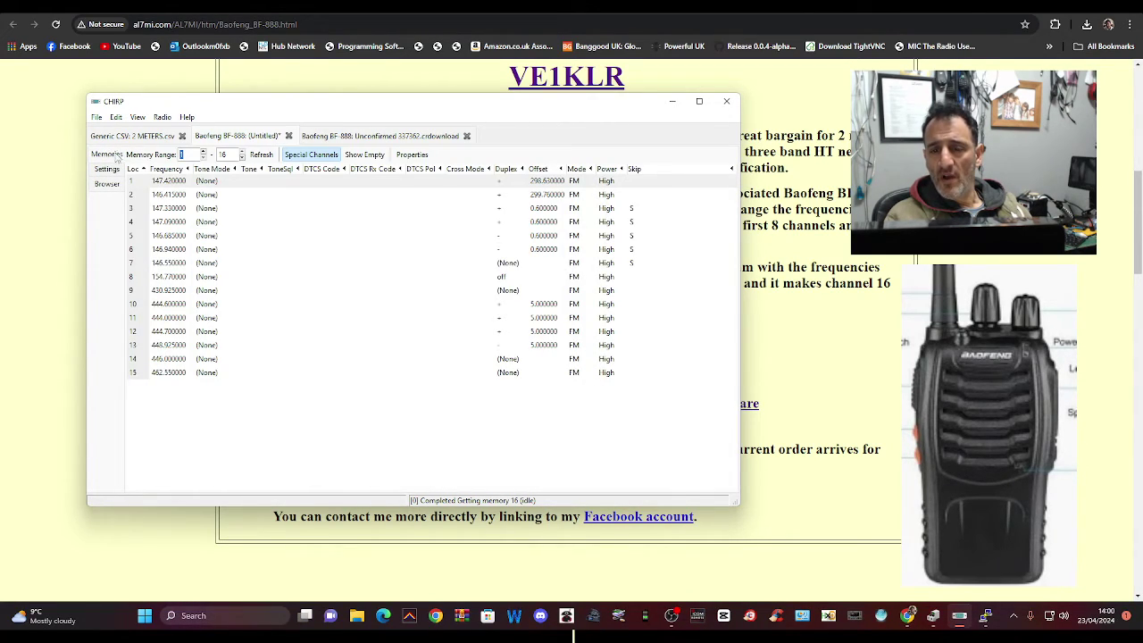
pyautogui.click(139, 119)
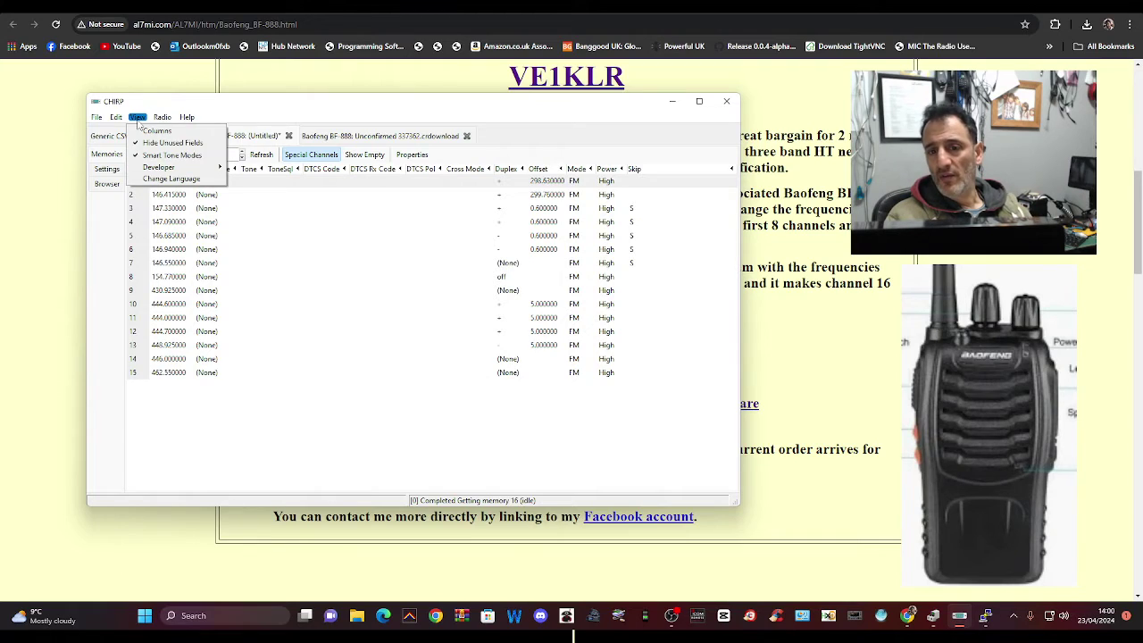
pyautogui.click(373, 288)
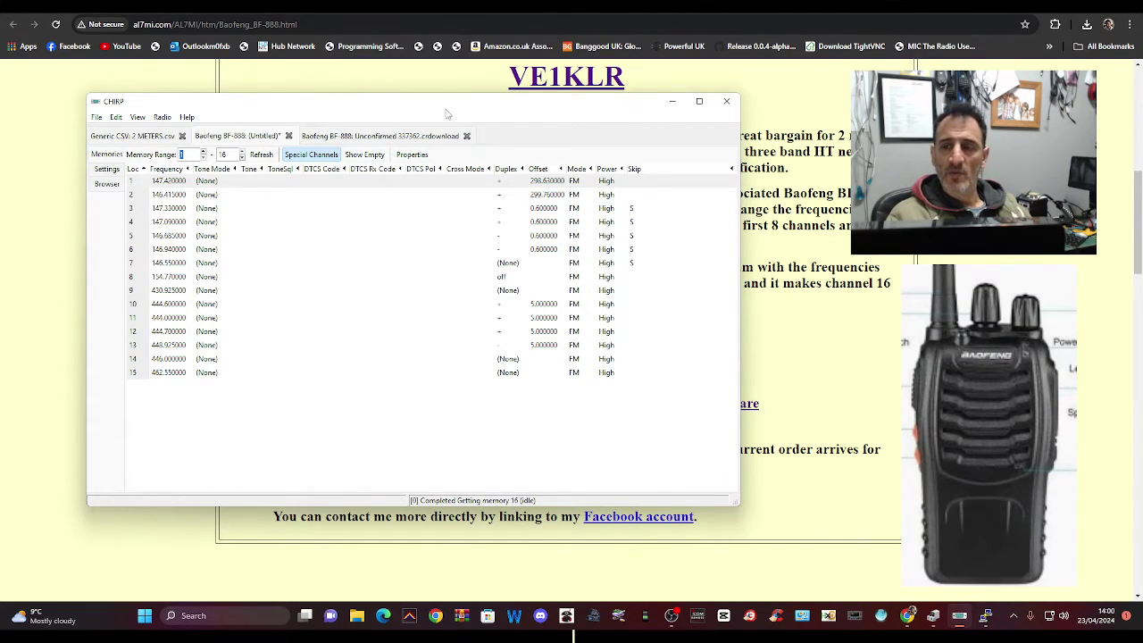
# Step: Move the CHIRP window left and narrow it into a slim panel
pyautogui.moveTo(447, 113); pyautogui.dragTo(423, 120)
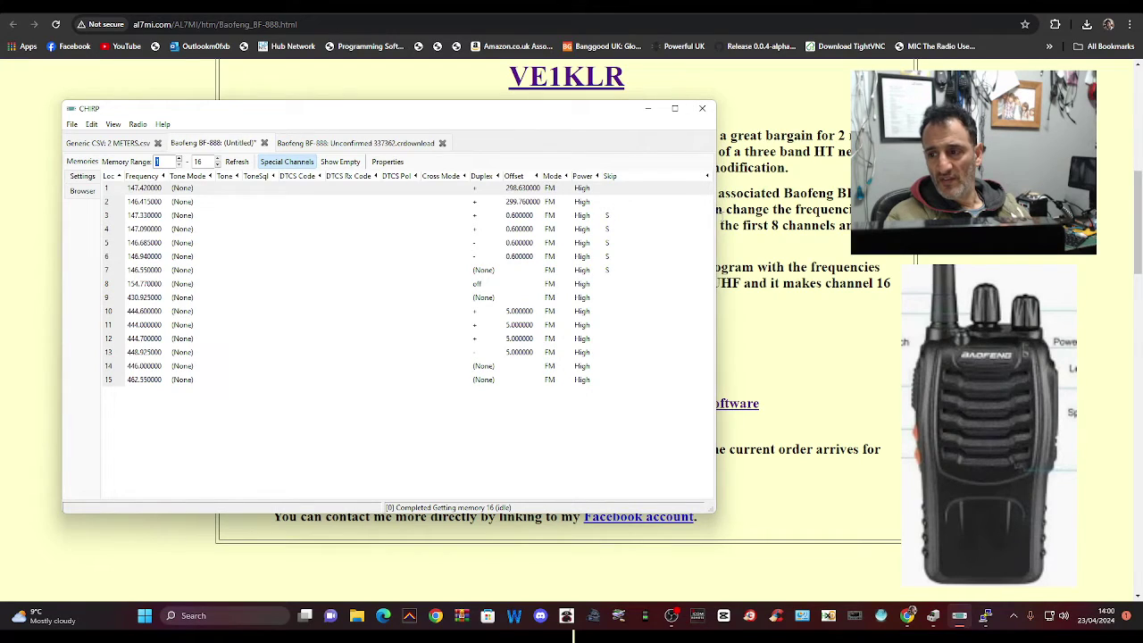
pyautogui.moveTo(717, 227); pyautogui.dragTo(430, 270)
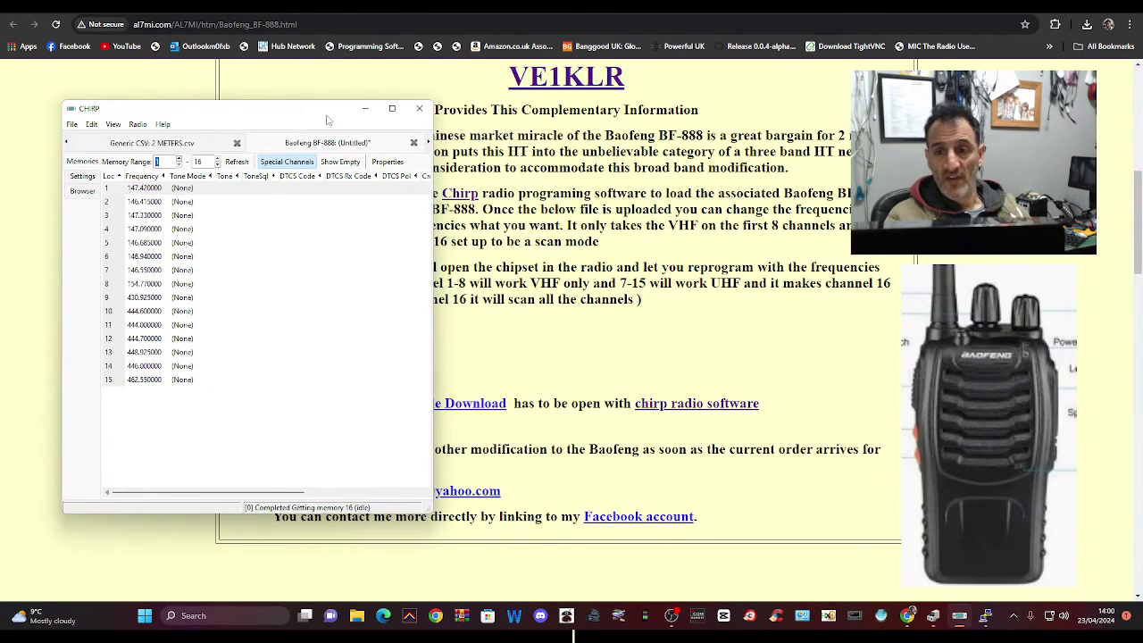
pyautogui.moveTo(329, 118)
pyautogui.mouseDown()
pyautogui.moveTo(286, 119)
pyautogui.moveTo(355, 128)
pyautogui.moveTo(337, 132)
pyautogui.mouseUp()
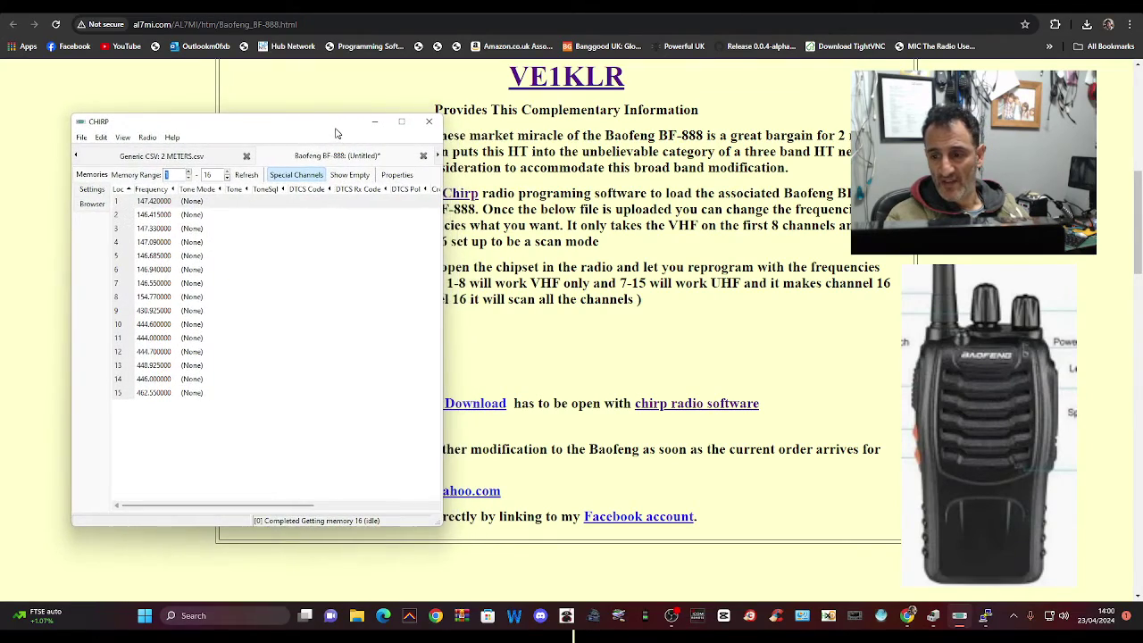
pyautogui.scroll(6, 889, 333)
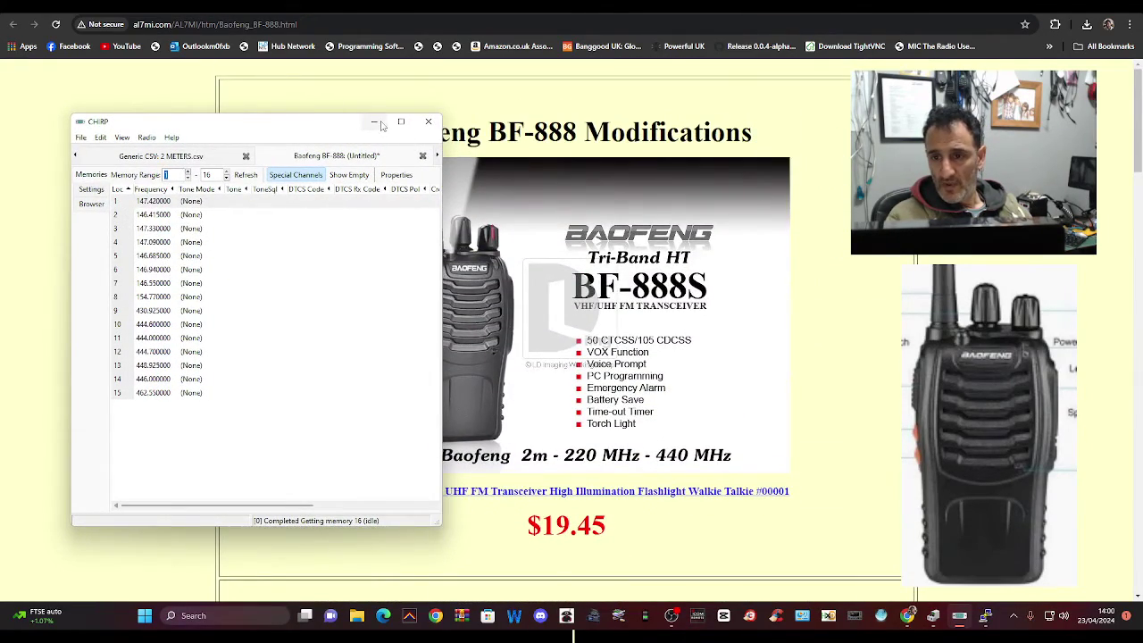
pyautogui.click(888, 333)
pyautogui.scroll(-5, 889, 333)
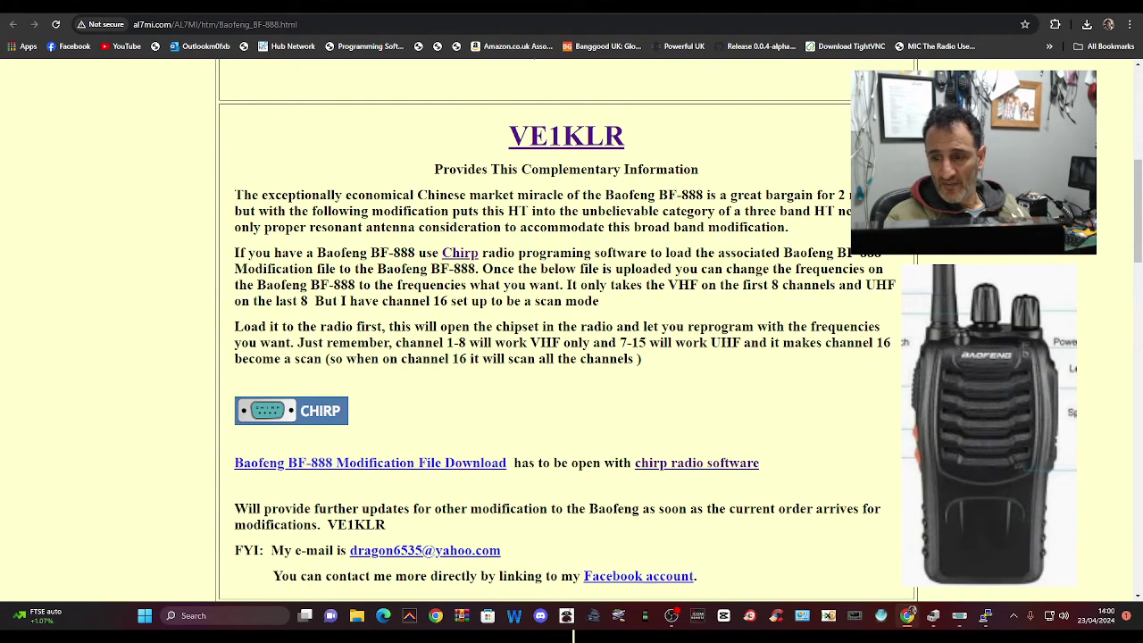
pyautogui.scroll(1, 558, 357)
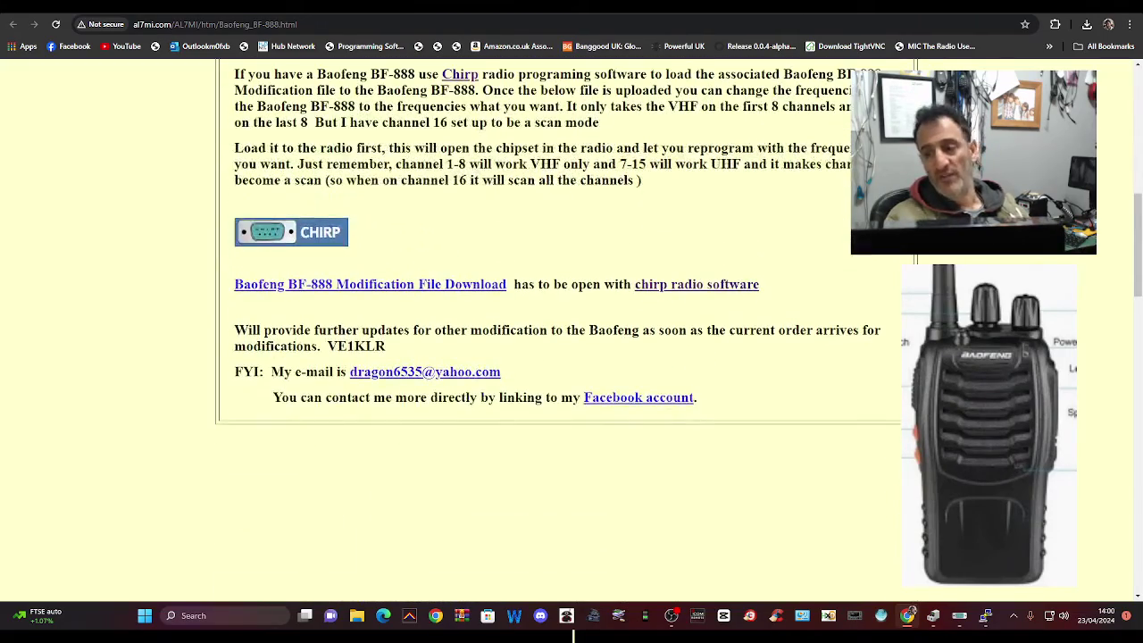
pyautogui.scroll(3, 750, 353)
pyautogui.scroll(-1, 581, 383)
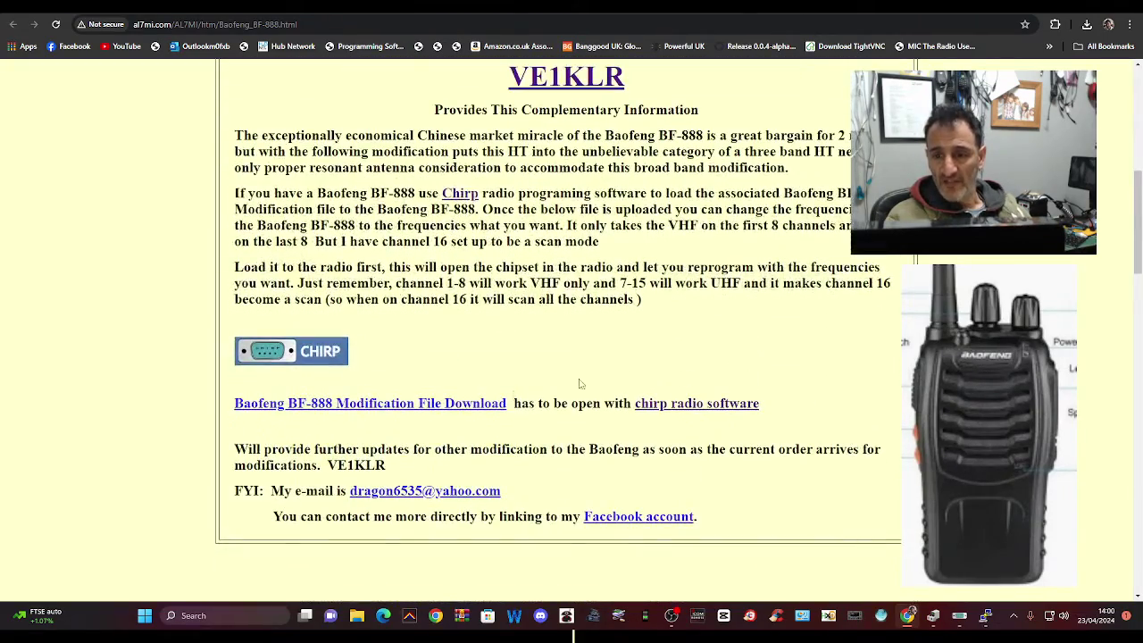
pyautogui.click(959, 616)
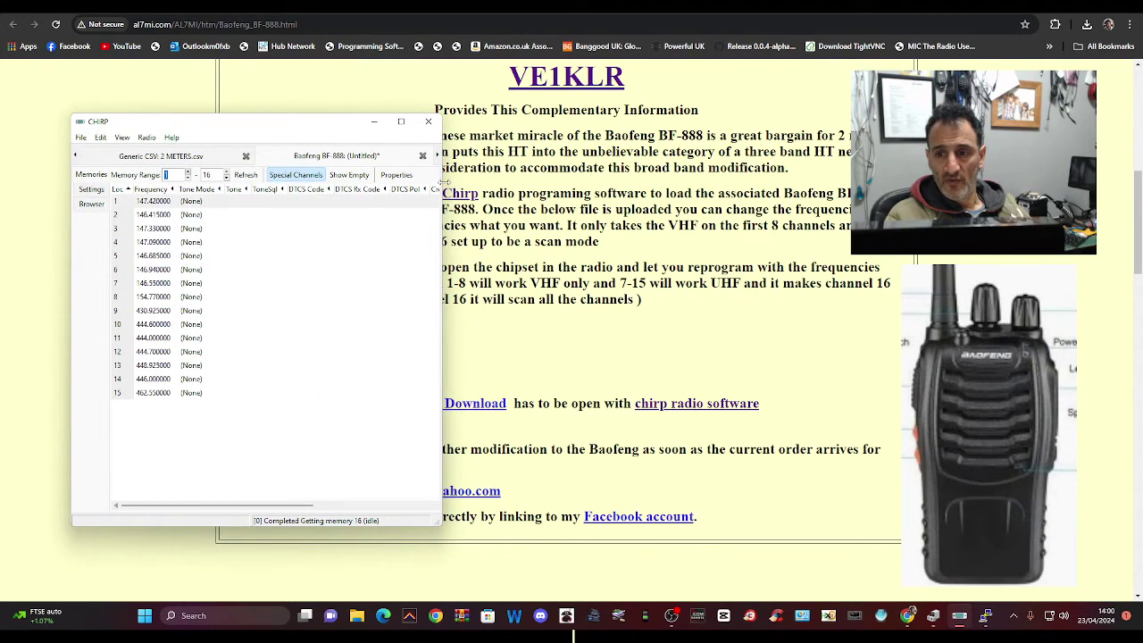
# Step: Widen the window and try 145.600 for channel 1, dismissing the out-of-range error
pyautogui.moveTo(444, 182); pyautogui.dragTo(827, 185)
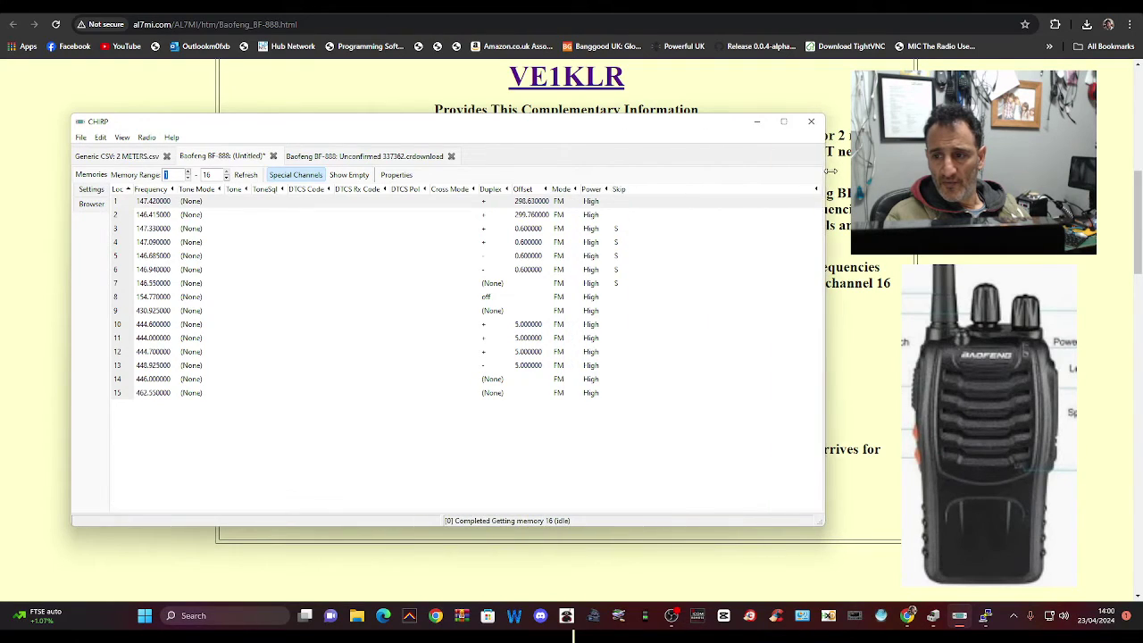
pyautogui.doubleClick(146, 203)
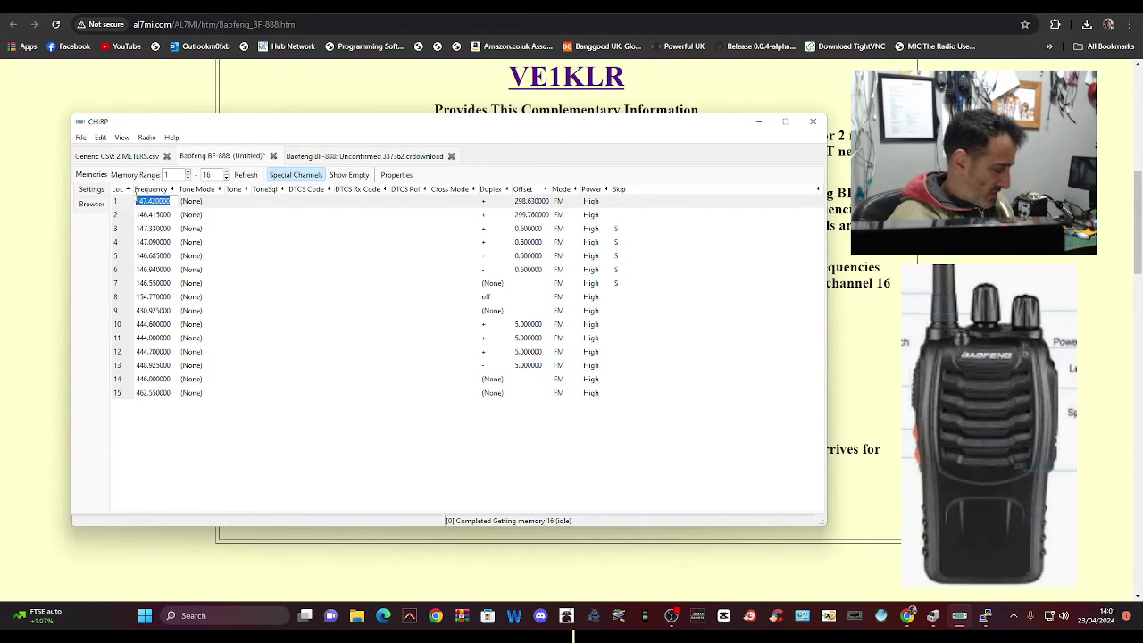
pyautogui.write('145')
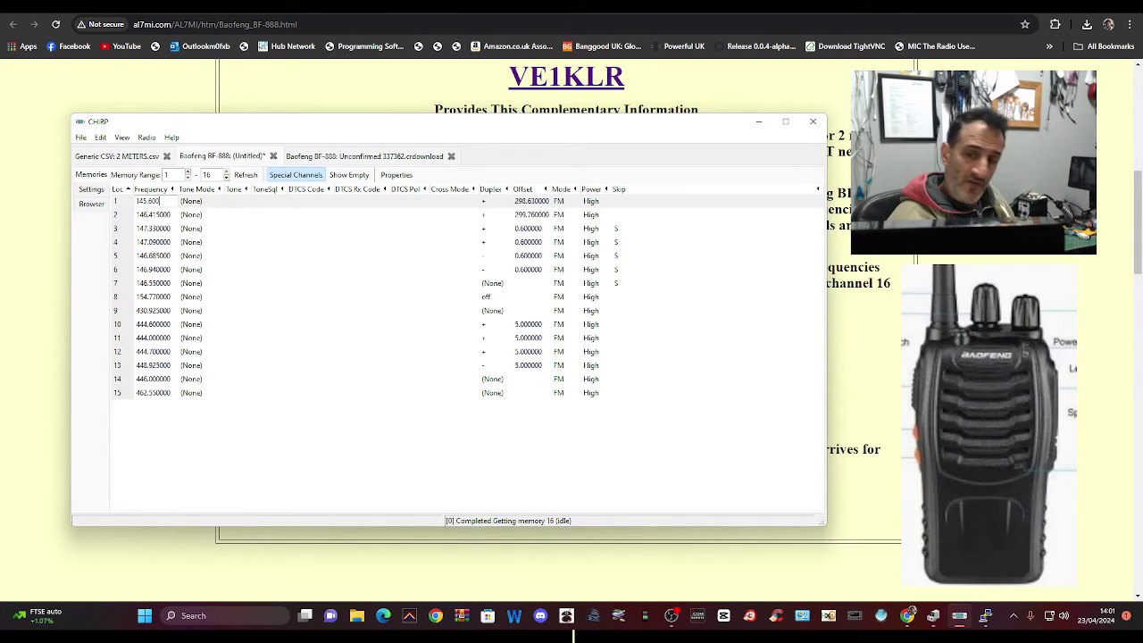
pyautogui.write('.600')
pyautogui.click(274, 207)
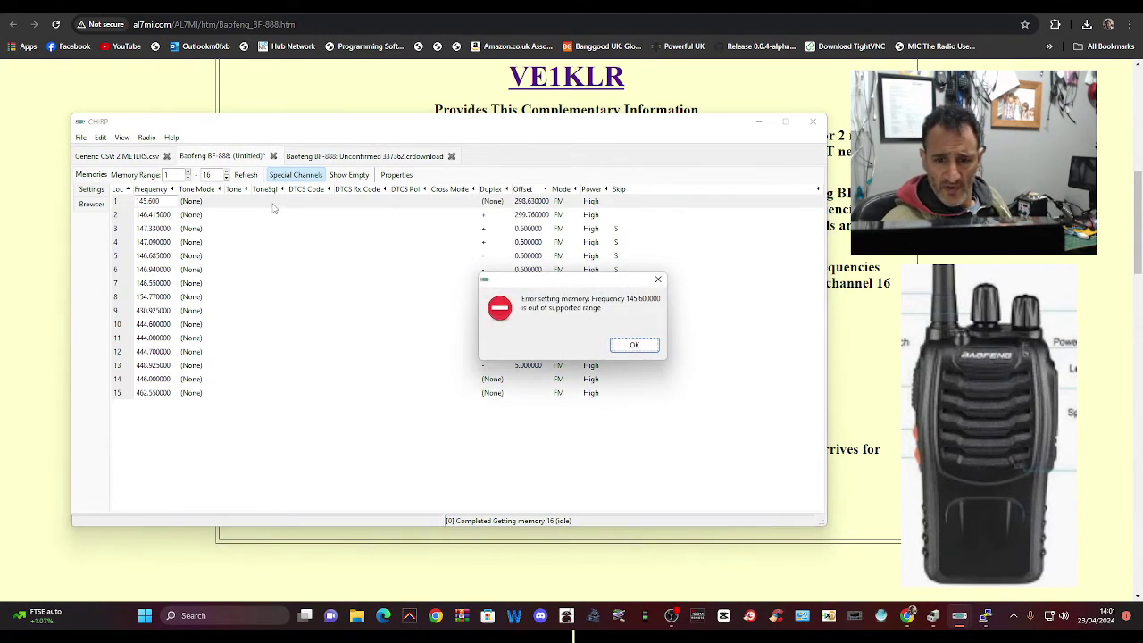
pyautogui.click(634, 345)
# Step: Try channel 1's duplex as (None), dismiss the error, then select channel 8 (154.770000)
pyautogui.click(483, 203)
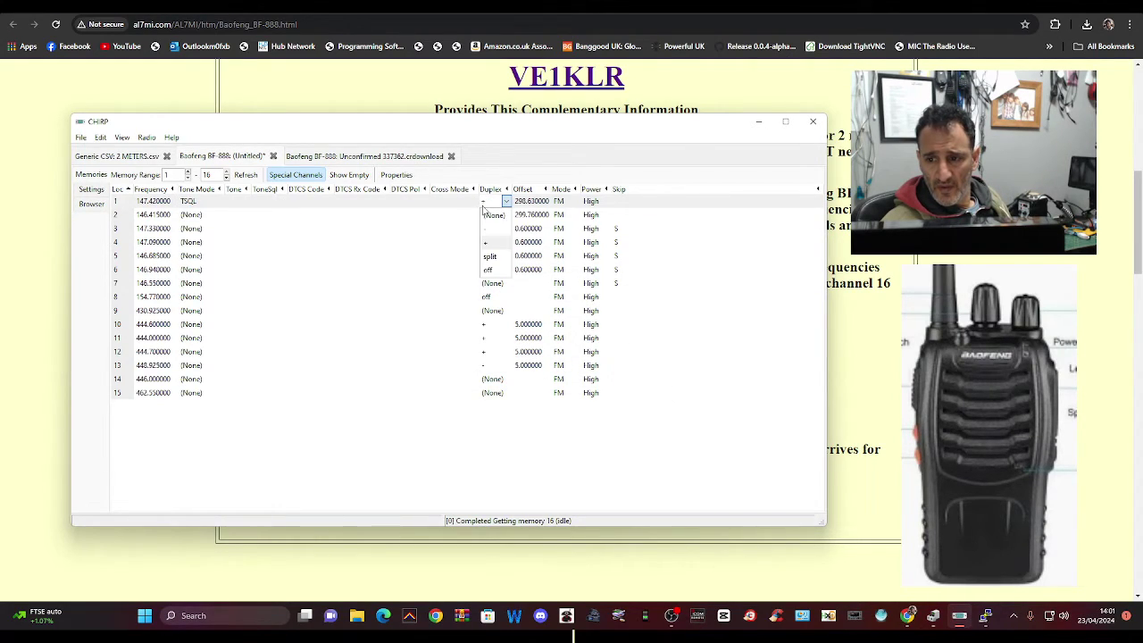
pyautogui.click(485, 202)
pyautogui.click(487, 202)
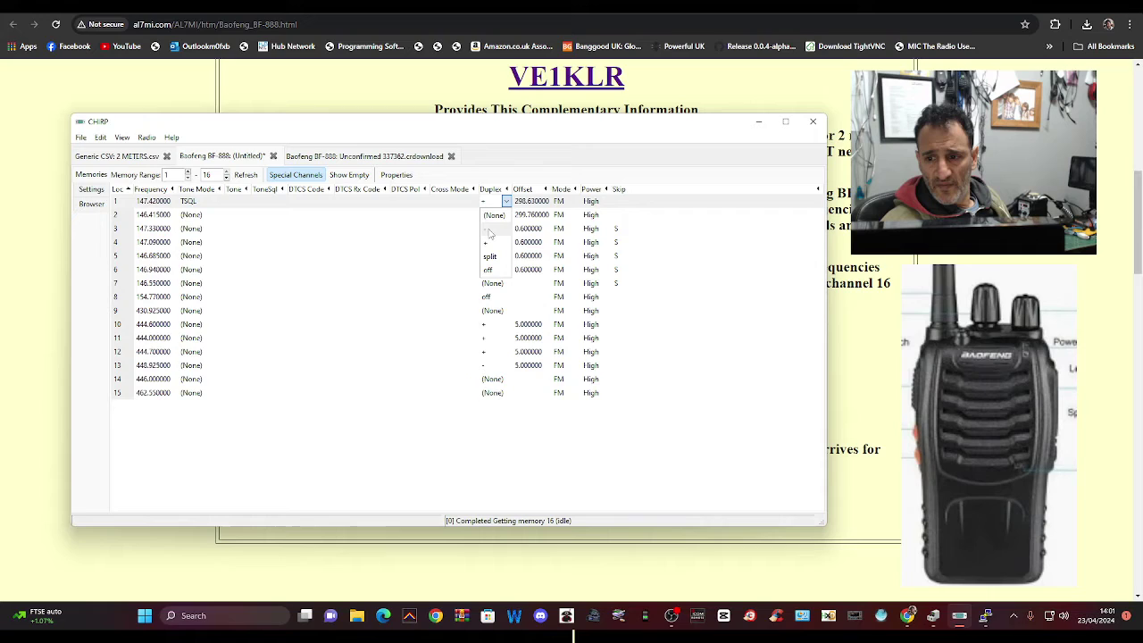
pyautogui.click(493, 217)
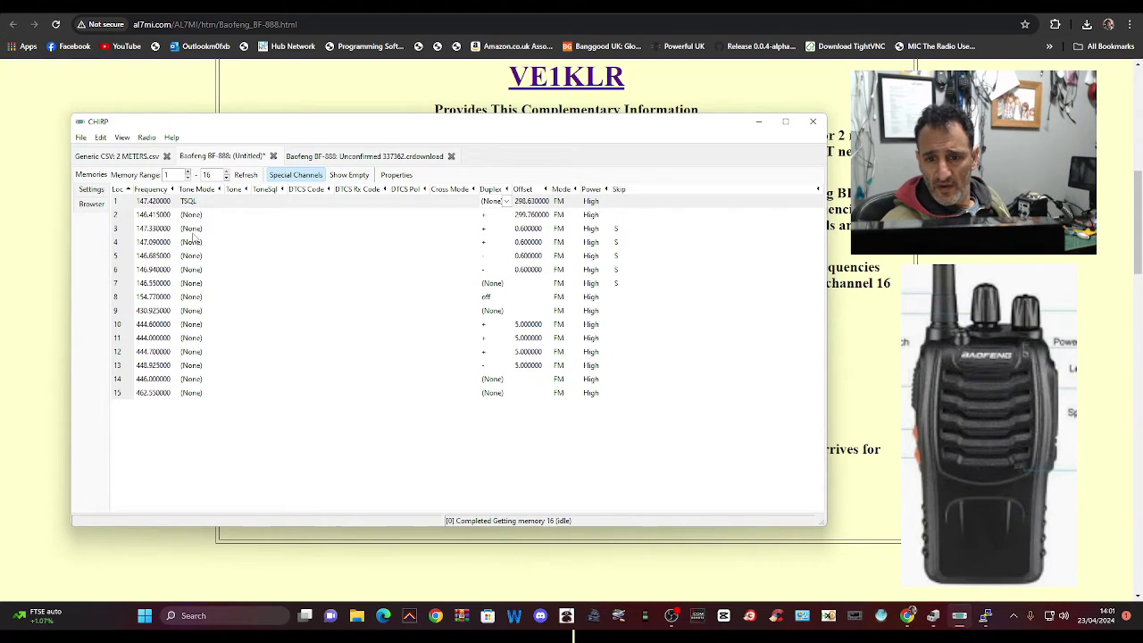
pyautogui.click(644, 343)
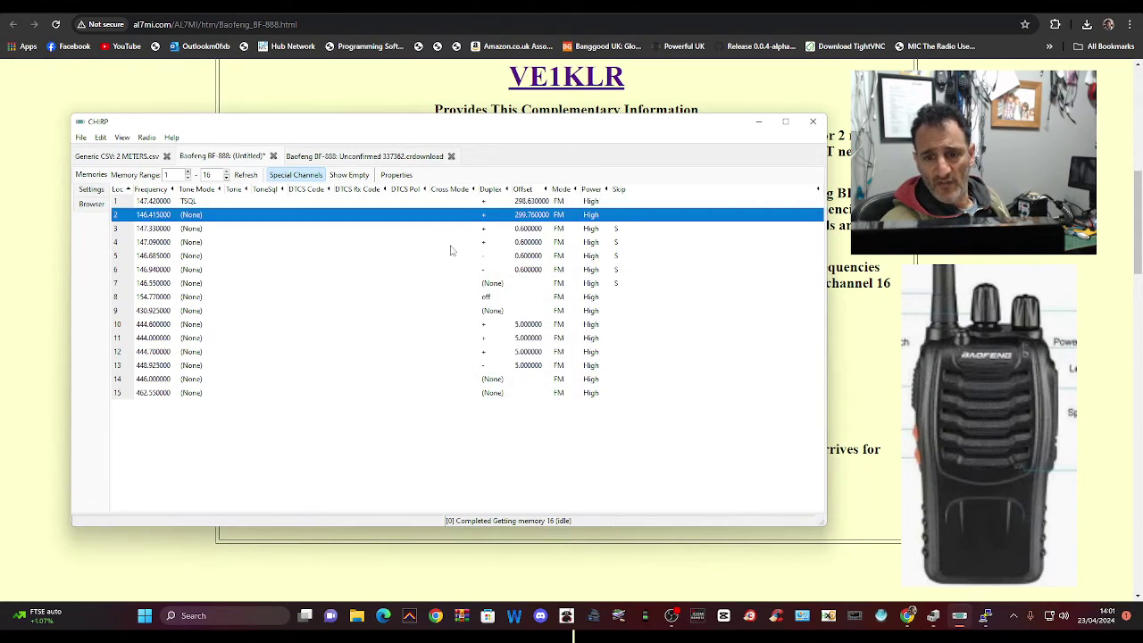
pyautogui.click(163, 232)
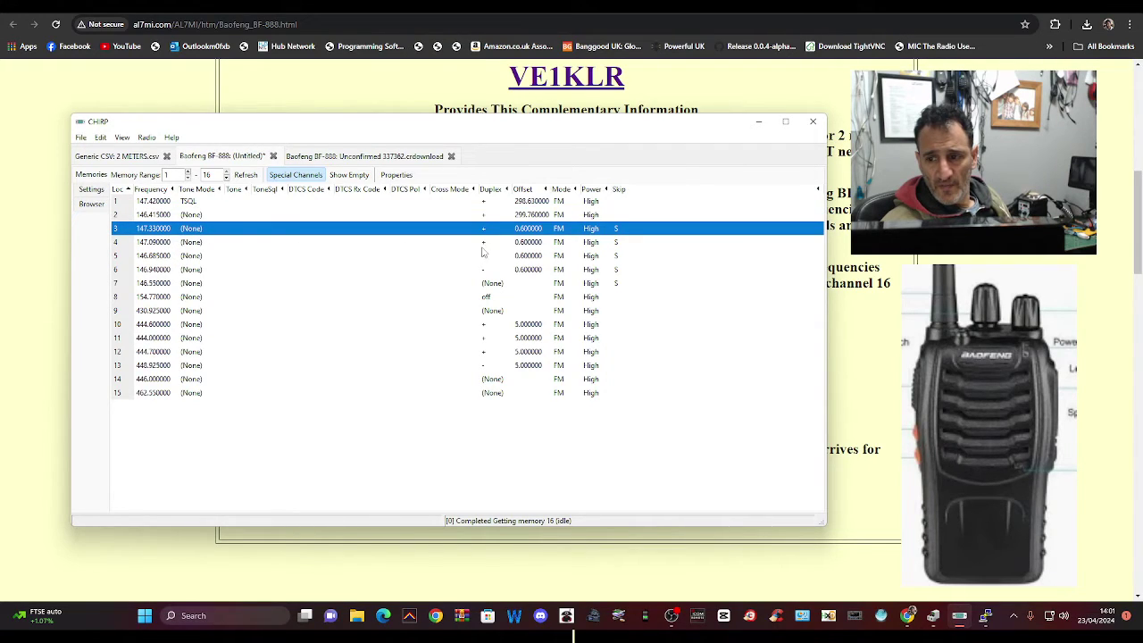
pyautogui.click(148, 301)
# Step: Enter 145.5000 for channel 8, then dismiss the out-of-range error, leaving 154.770000
pyautogui.click(147, 298)
pyautogui.click(148, 297)
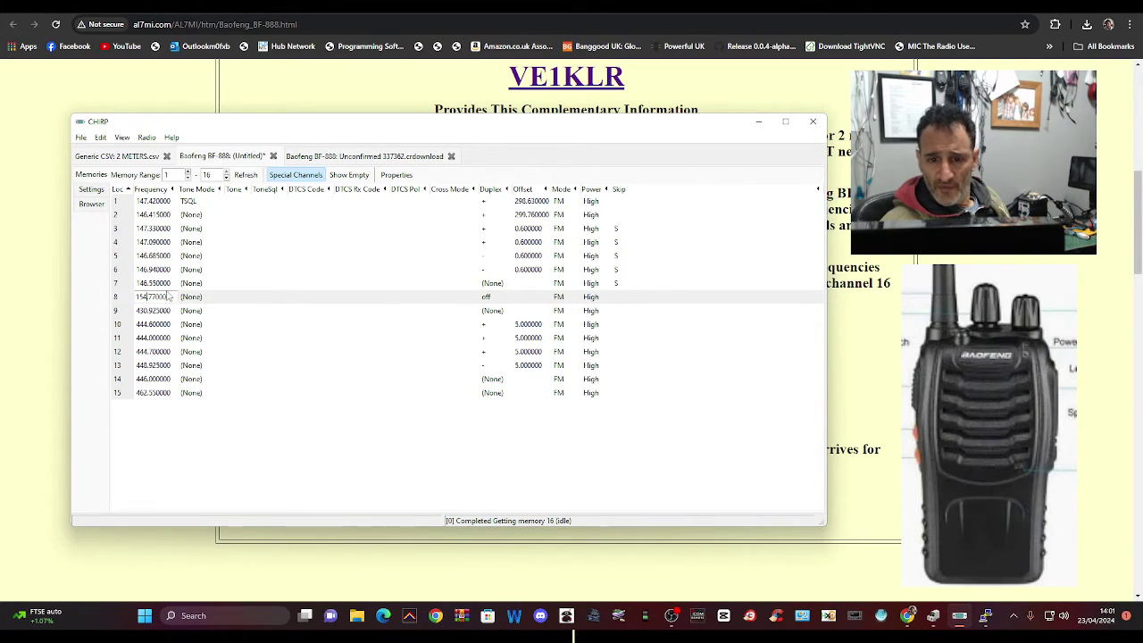
pyautogui.doubleClick(166, 296)
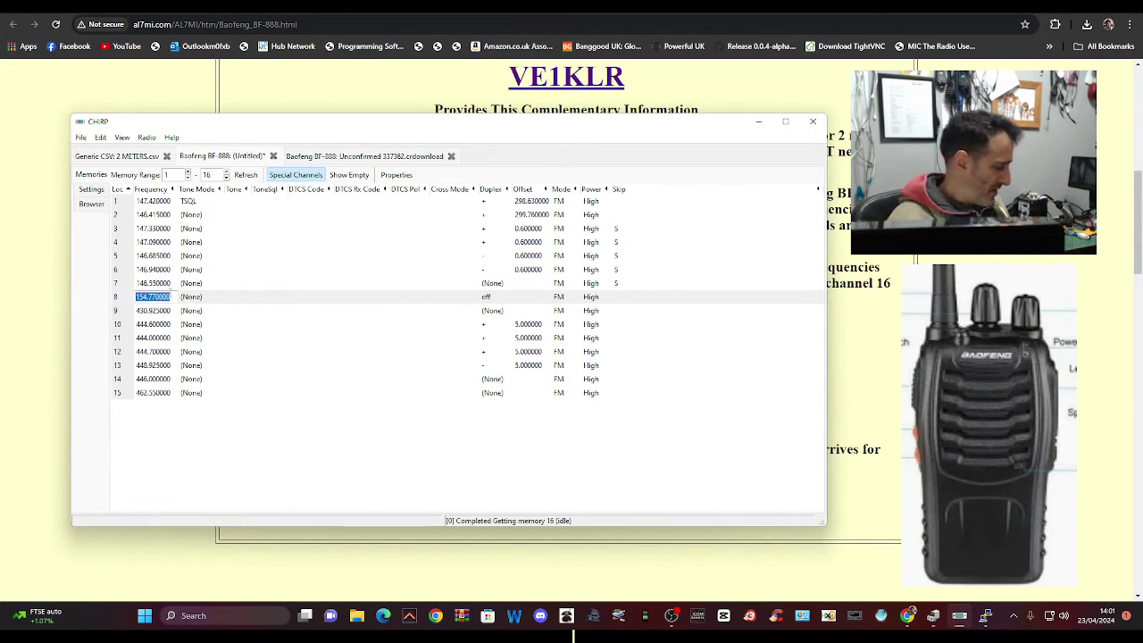
pyautogui.write('145.500')
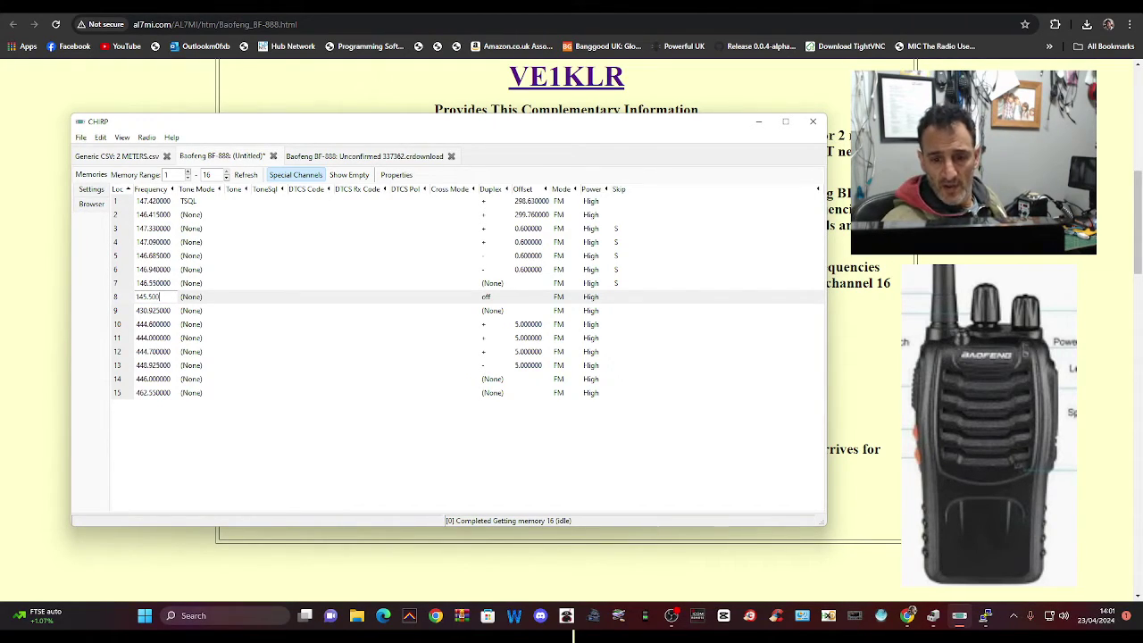
pyautogui.write('0')
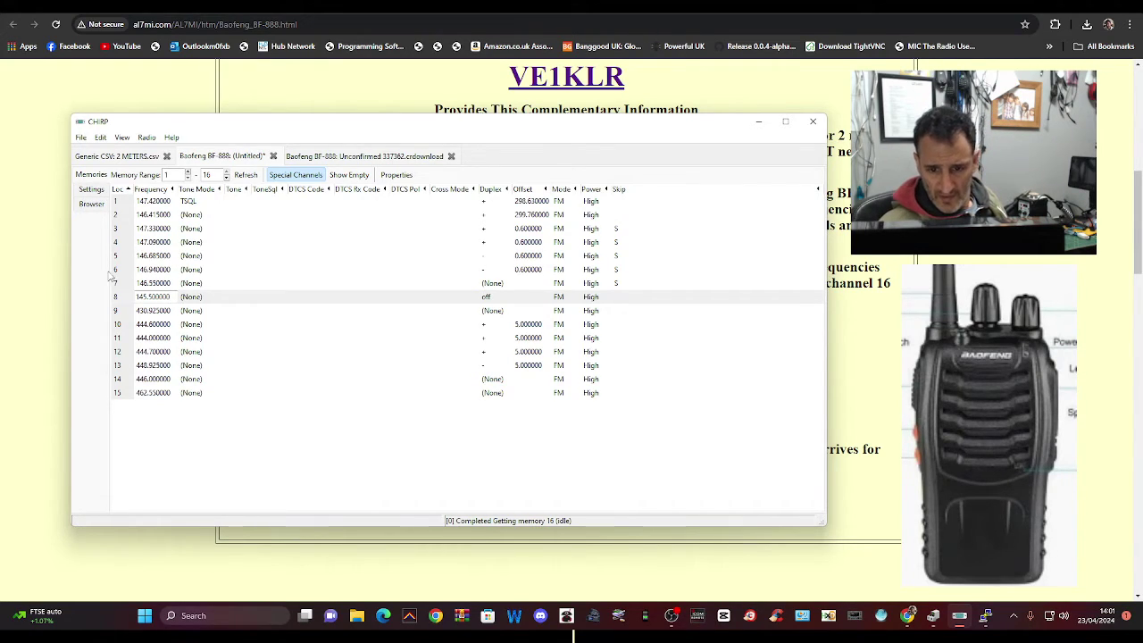
pyautogui.click(150, 321)
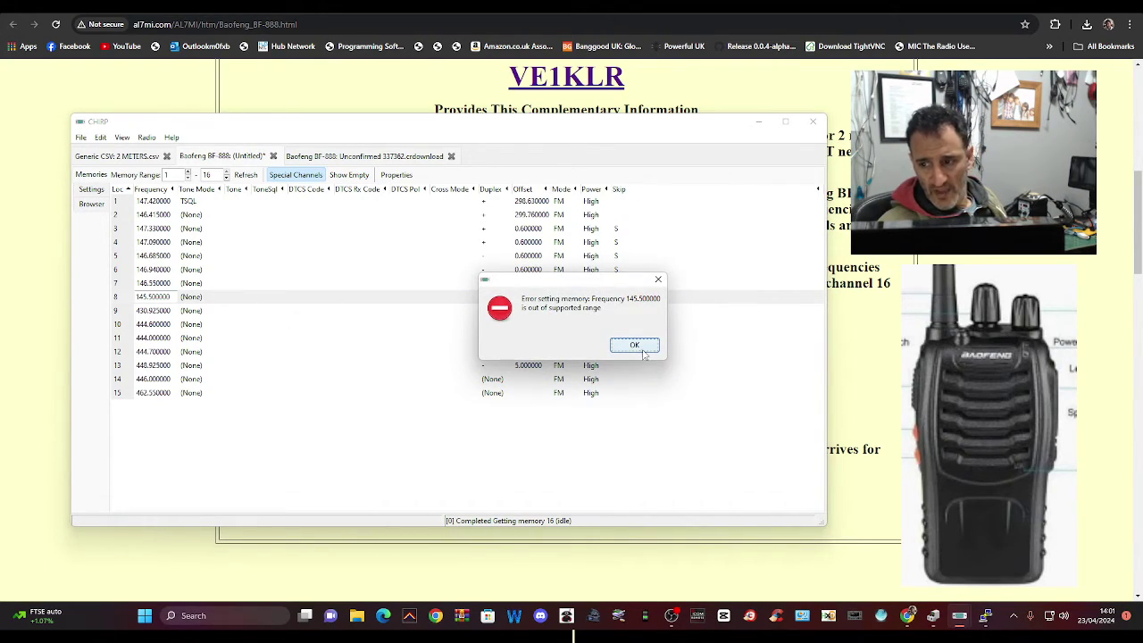
pyautogui.click(635, 346)
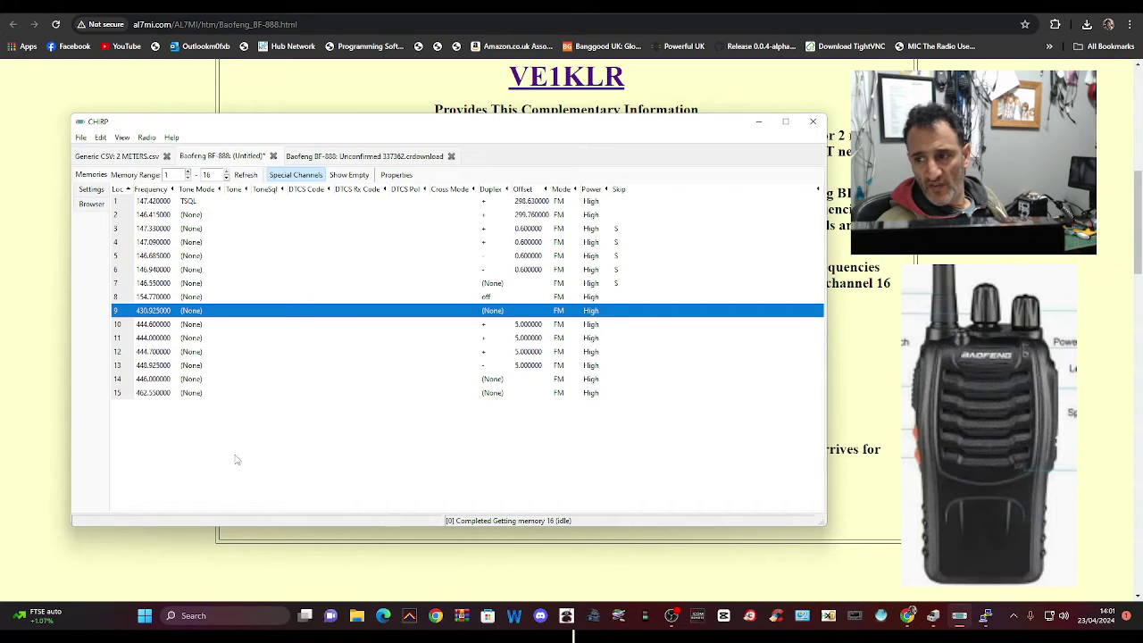
# Step: Narrow the CHIRP window and shift it slightly lower on screen
pyautogui.moveTo(825, 254); pyautogui.dragTo(462, 259)
pyautogui.scroll(3, 734, 305)
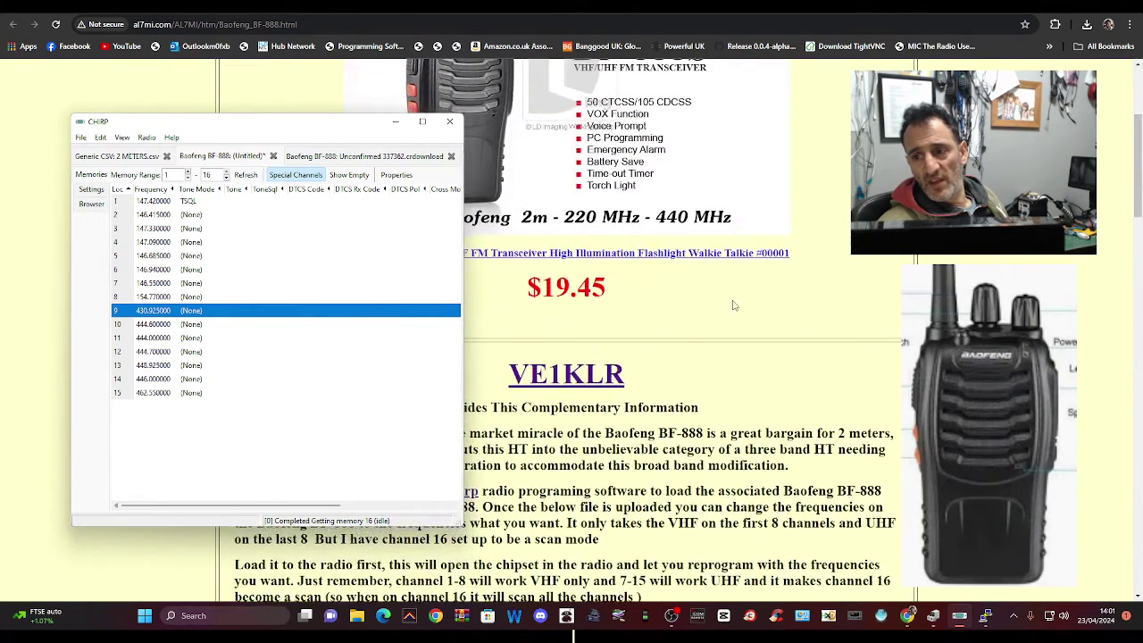
pyautogui.scroll(-6, 760, 334)
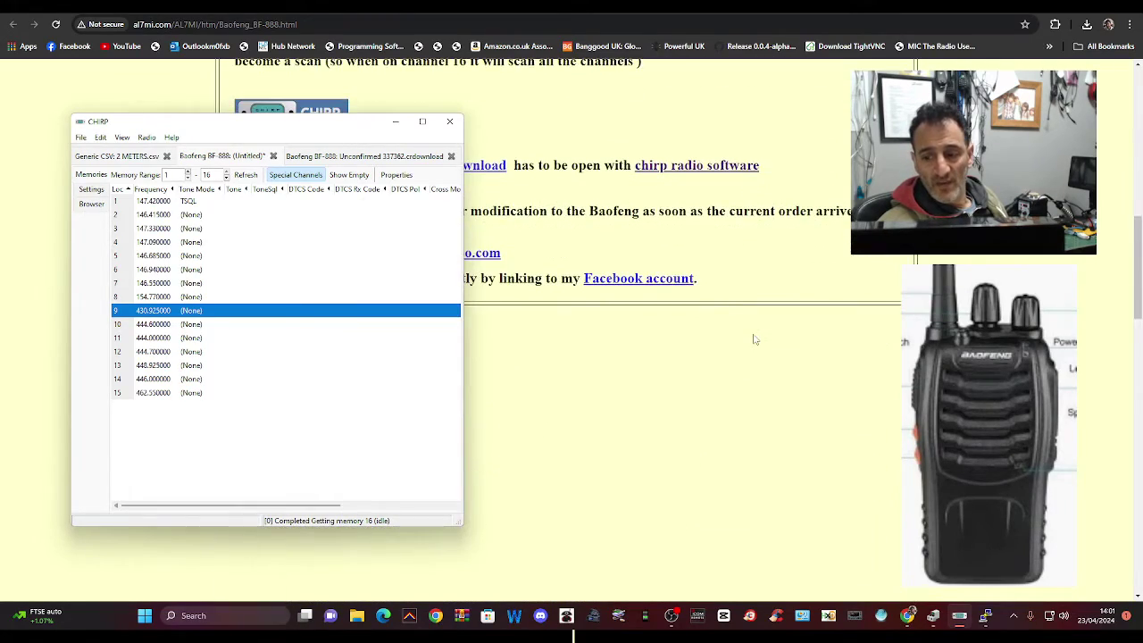
pyautogui.scroll(3, 754, 339)
pyautogui.moveTo(337, 130); pyautogui.dragTo(320, 159)
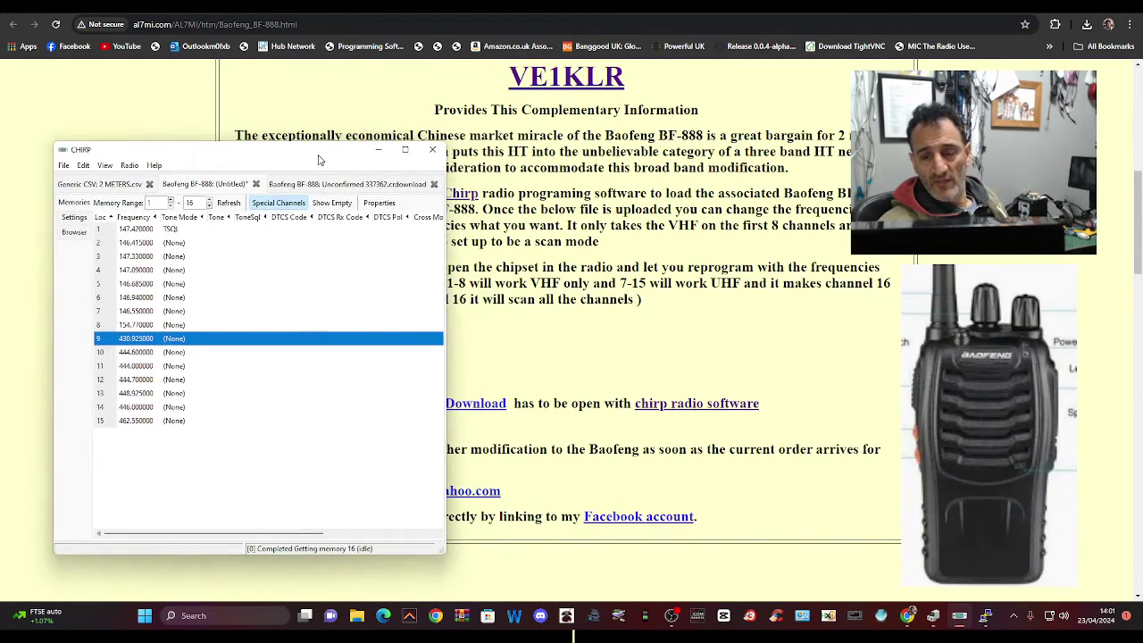
# Step: Browse the File, Edit and View menus toward Developer > Show Raw Memory for channel 9
pyautogui.click(62, 168)
pyautogui.click(63, 166)
pyautogui.click(83, 167)
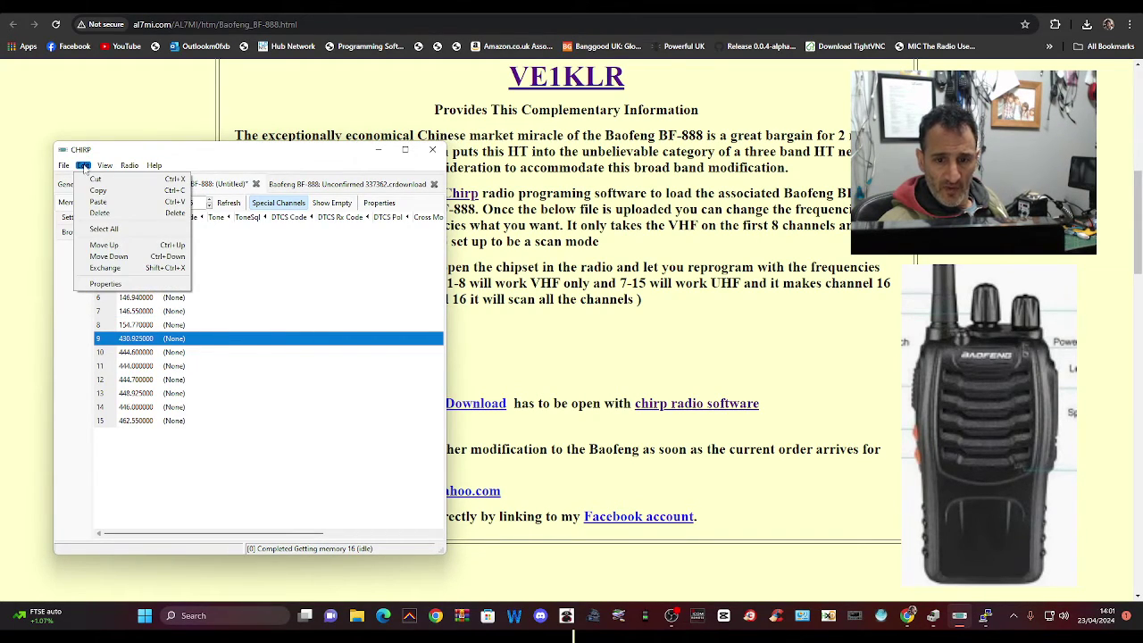
pyautogui.moveTo(130, 168)
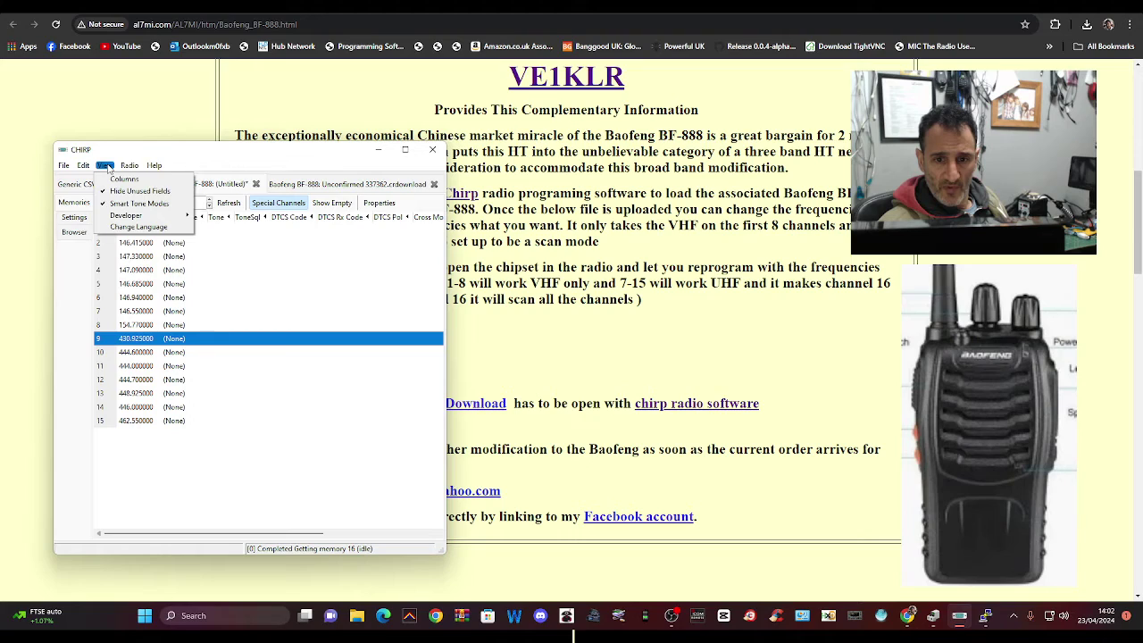
pyautogui.moveTo(136, 219)
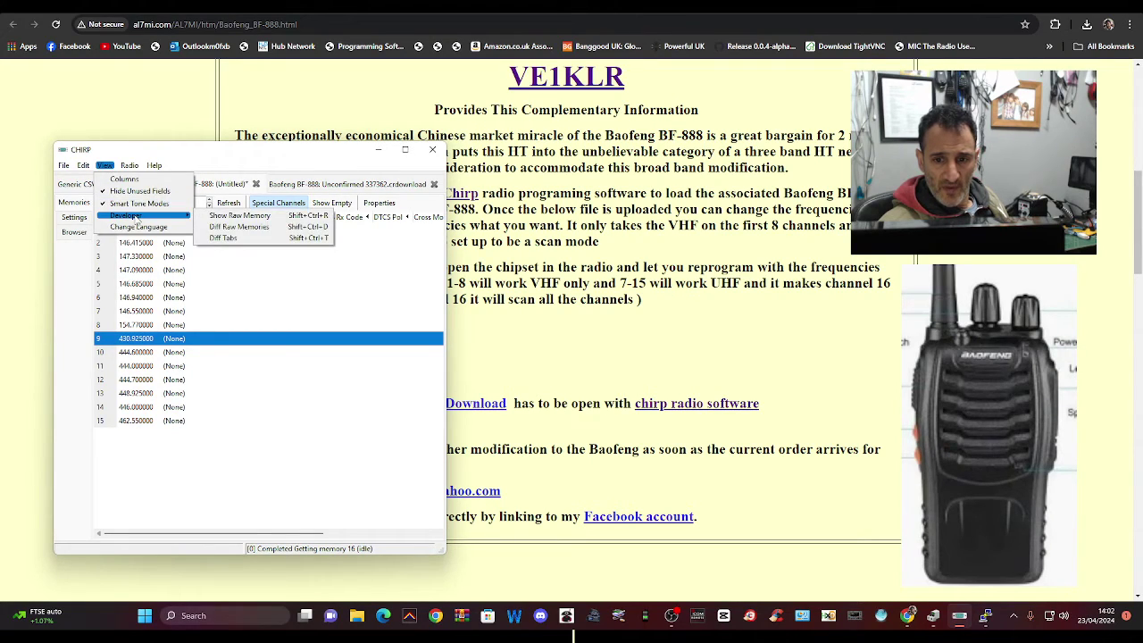
# Step: Show channel 9's raw memory (rx and tx 43092500), then close that view
pyautogui.click(257, 218)
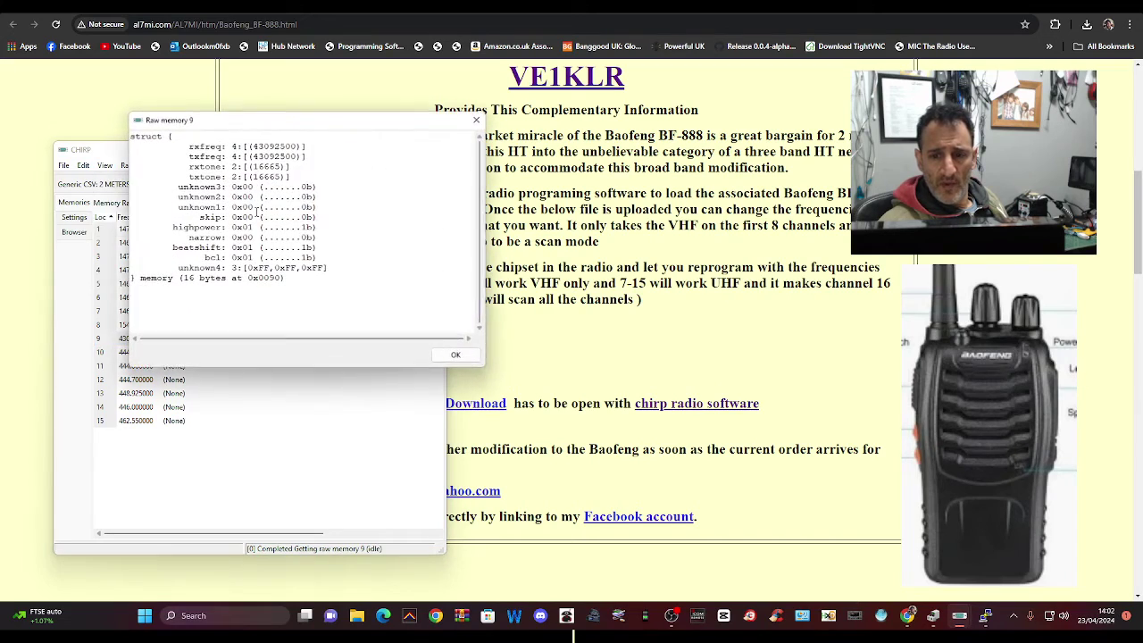
pyautogui.click(477, 122)
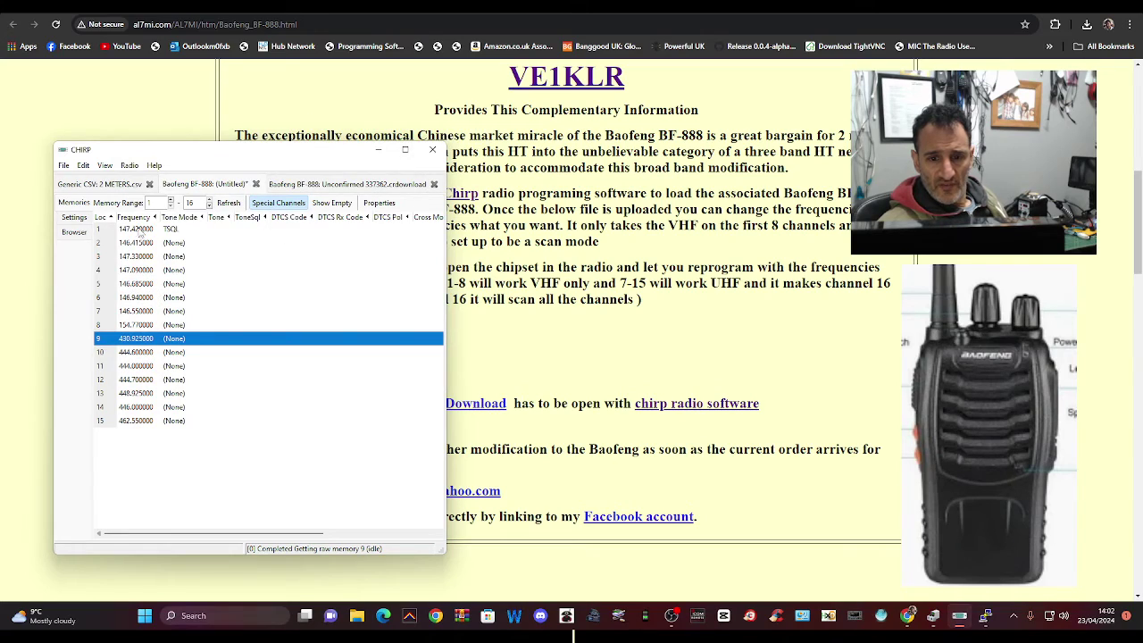
# Step: Select channel 1, browse the Help and View menus, and expand the window to every column
pyautogui.click(138, 231)
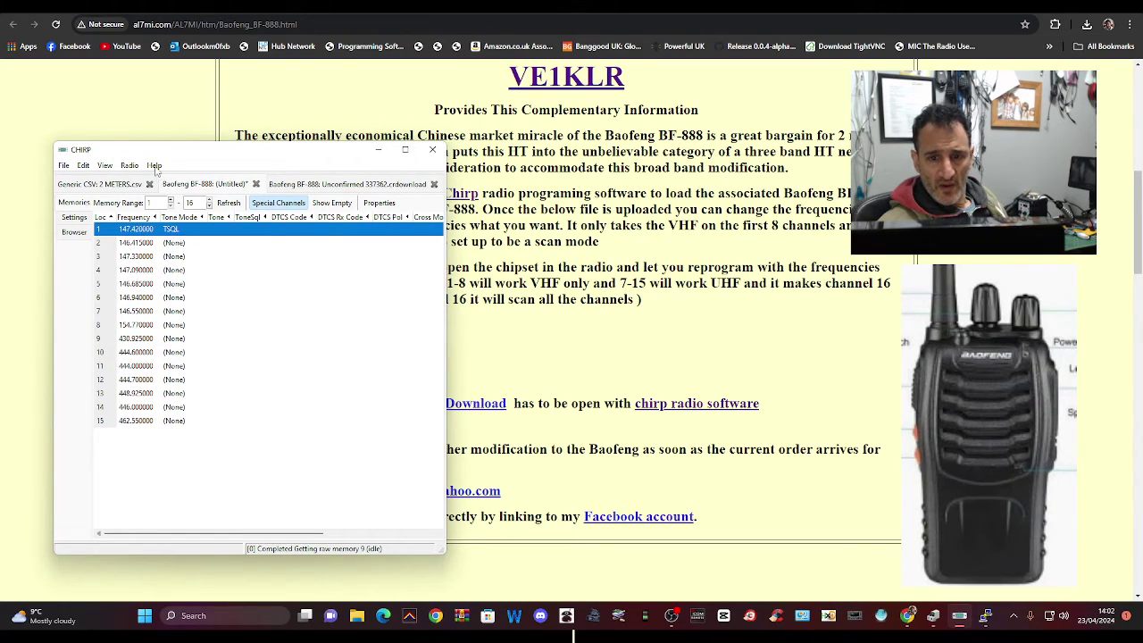
pyautogui.click(155, 166)
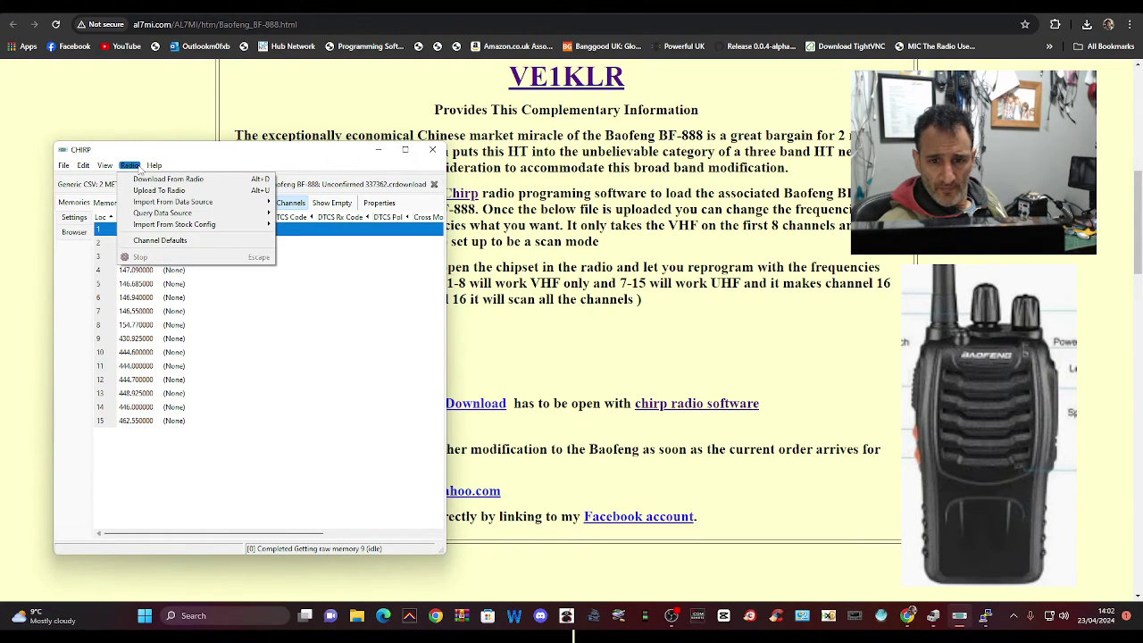
pyautogui.click(131, 166)
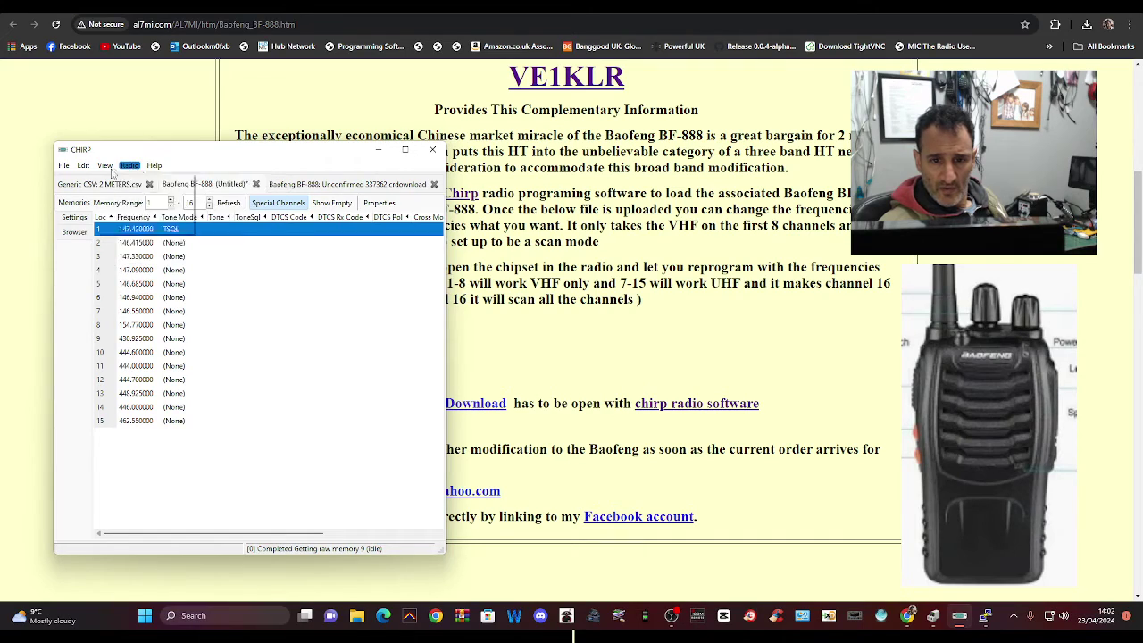
pyautogui.click(104, 166)
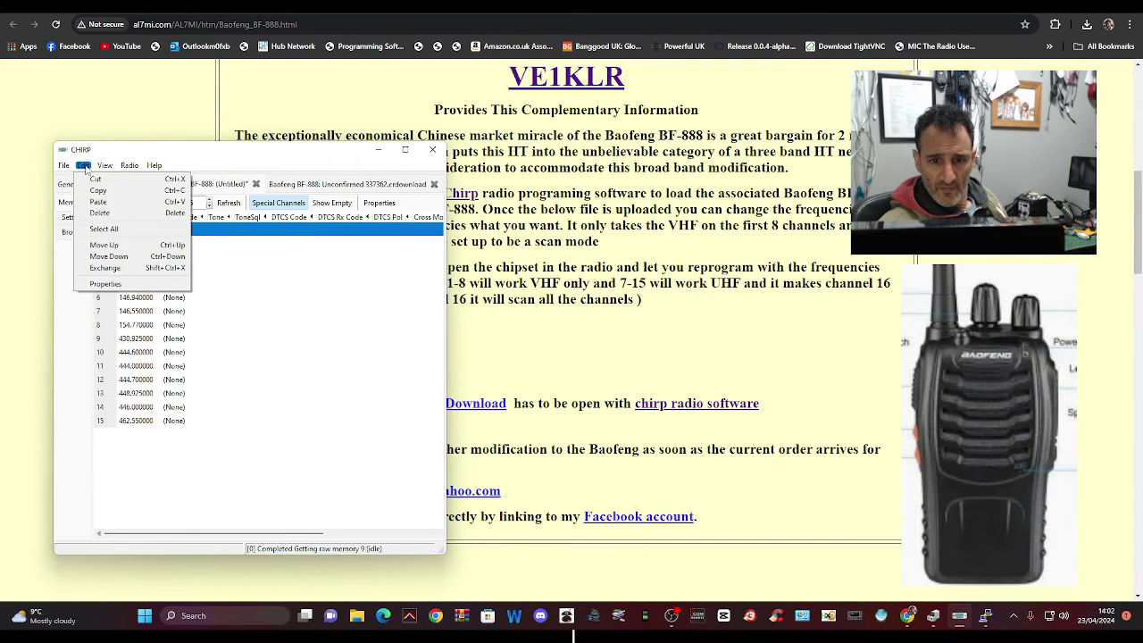
pyautogui.moveTo(122, 170)
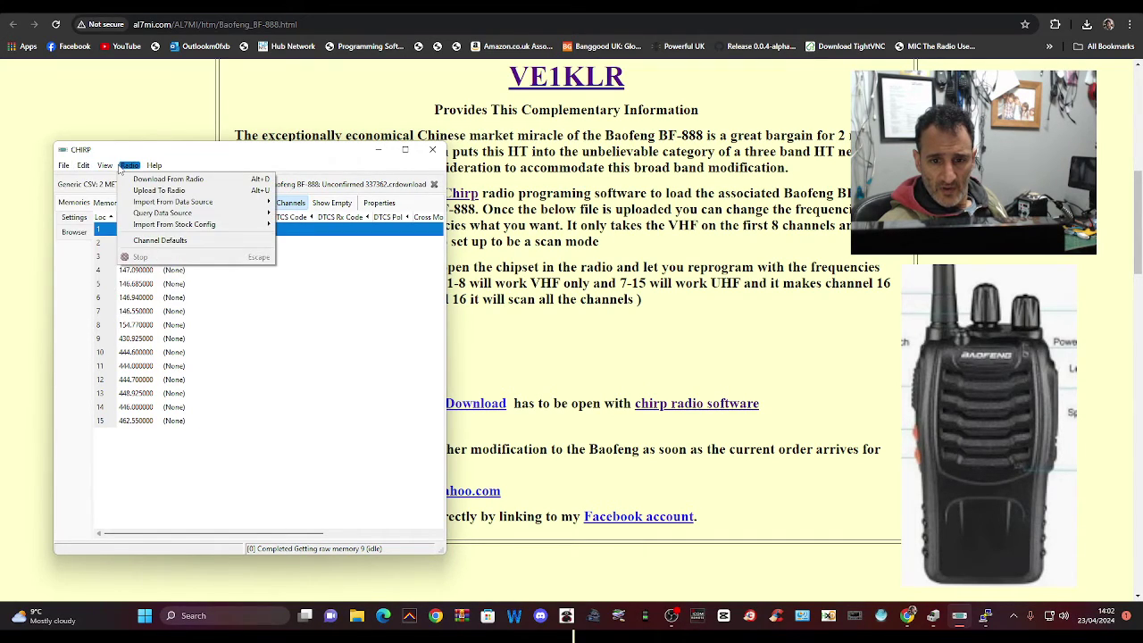
pyautogui.click(696, 623)
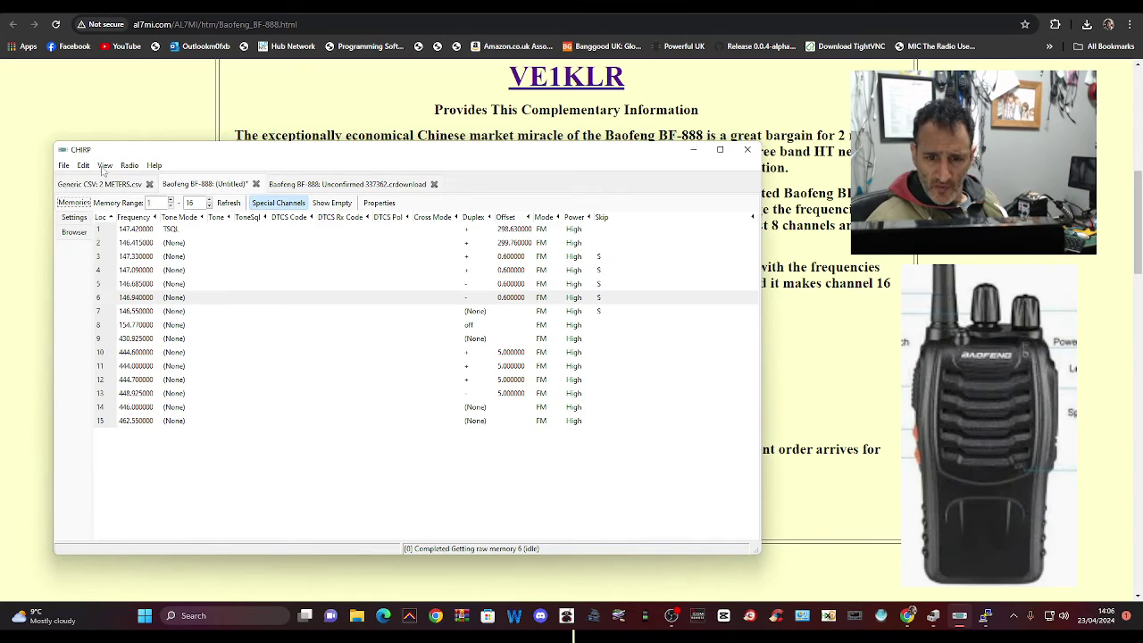
# Step: Work through the View menu toward Developer > Show Raw Memory for channel 6
pyautogui.click(104, 165)
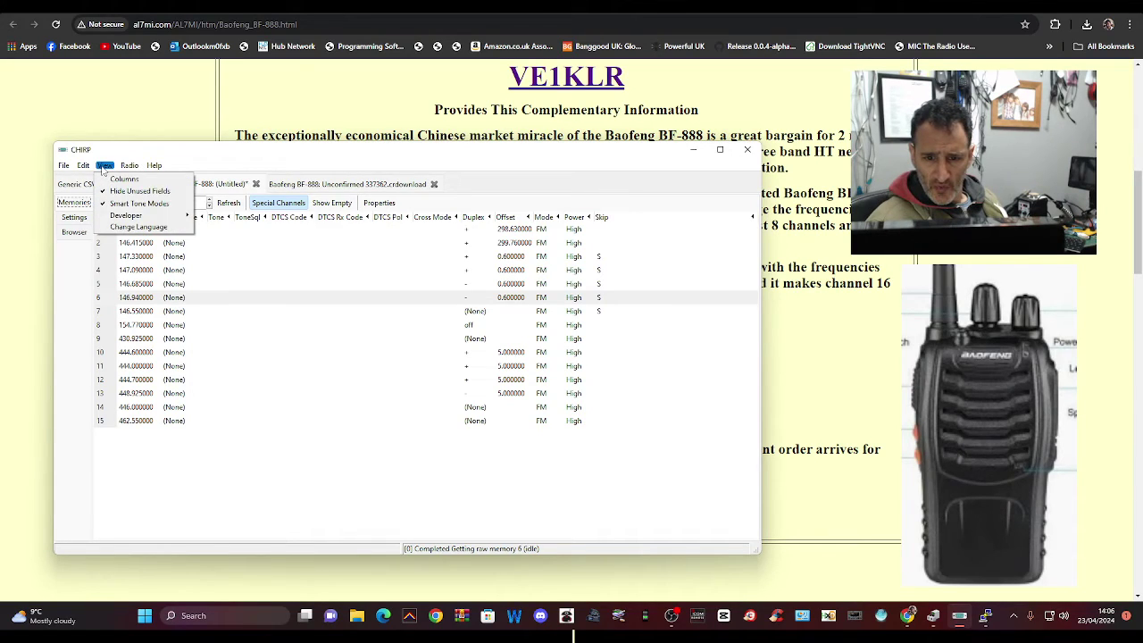
pyautogui.click(130, 222)
pyautogui.click(109, 168)
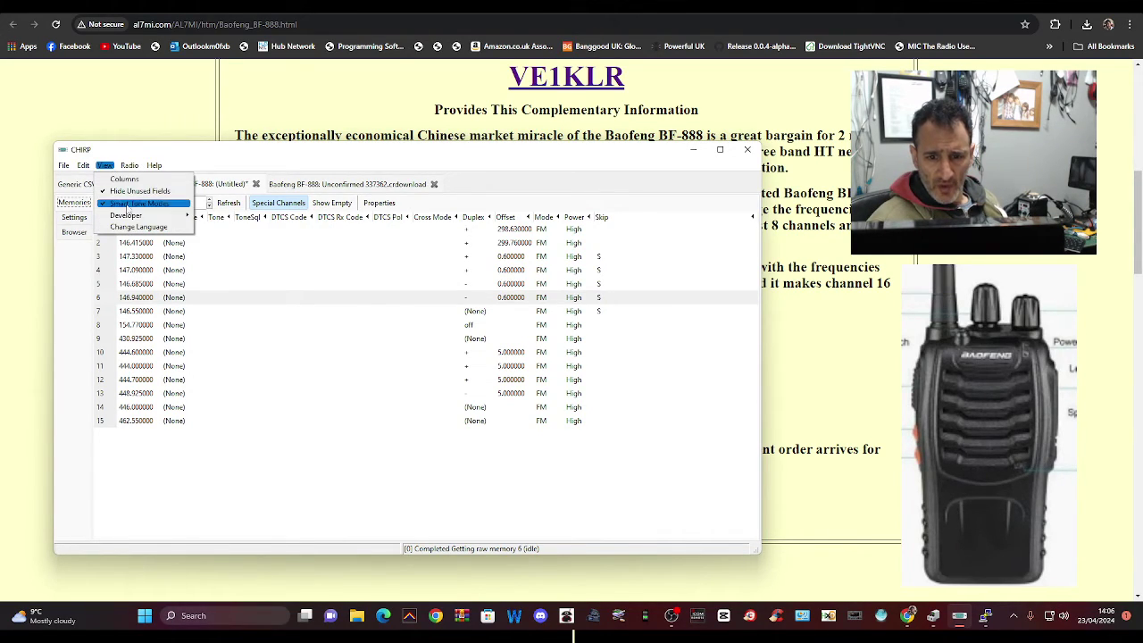
# Step: Display channel 6's raw memory, move the view to the centre, then close it
pyautogui.click(224, 215)
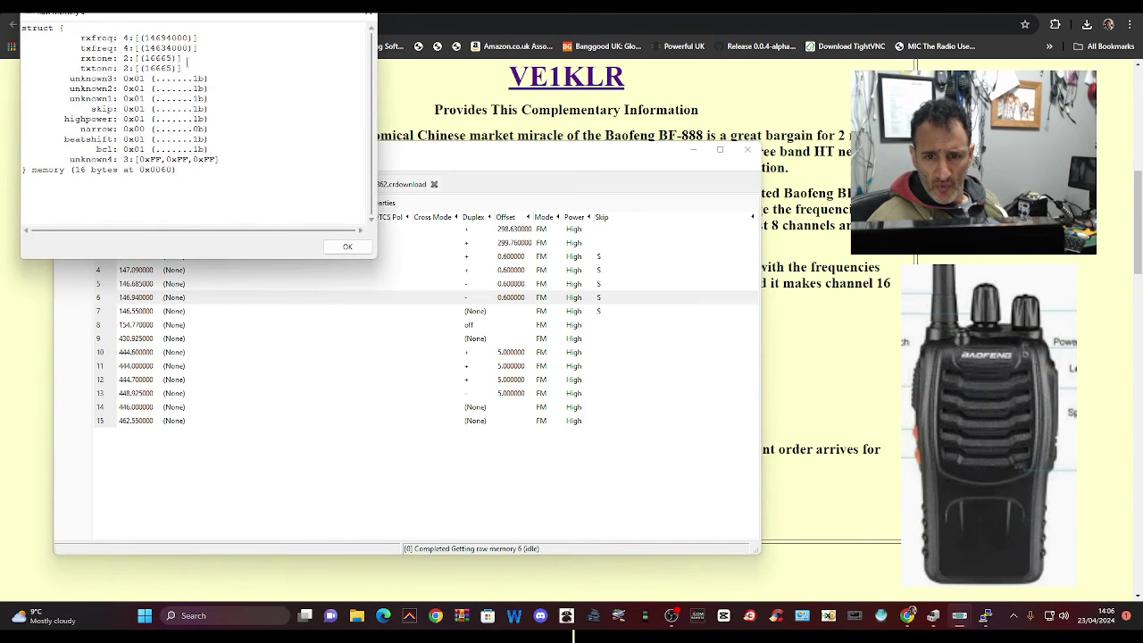
pyautogui.moveTo(268, 18); pyautogui.dragTo(393, 165)
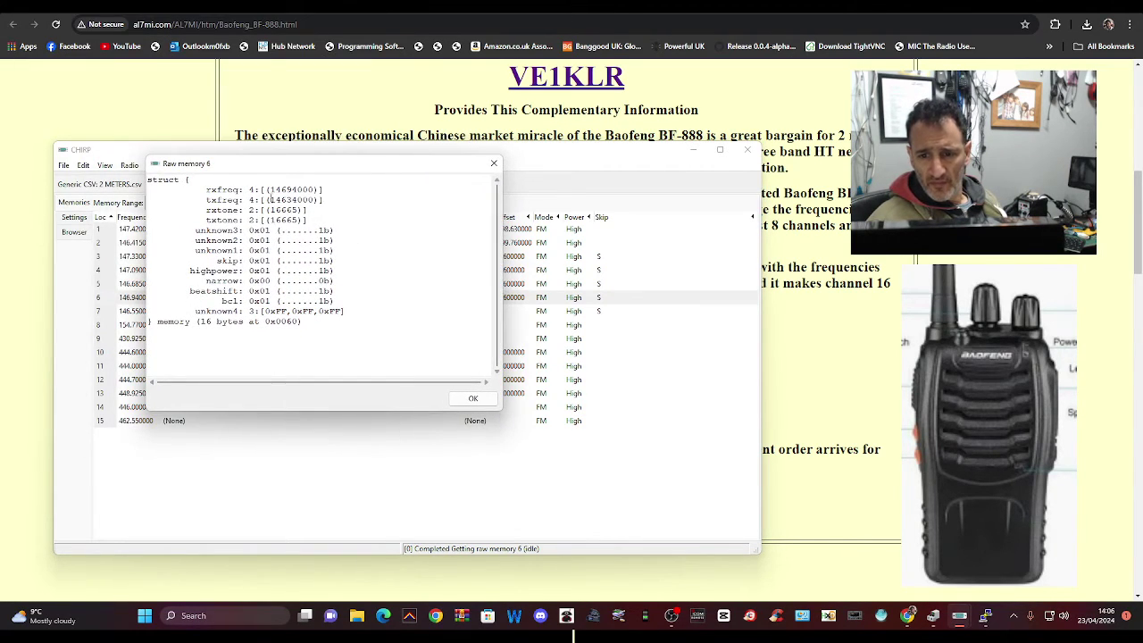
pyautogui.click(494, 165)
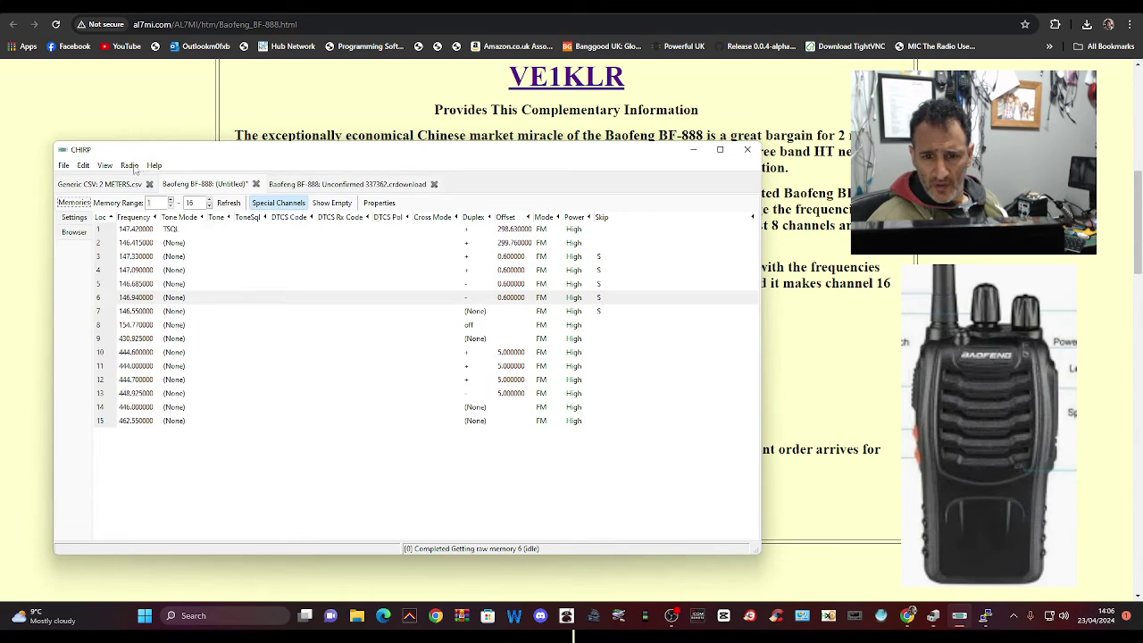
# Step: Bring up View > Developer with Diff Raw Memories ready to choose
pyautogui.click(130, 166)
pyautogui.moveTo(151, 170)
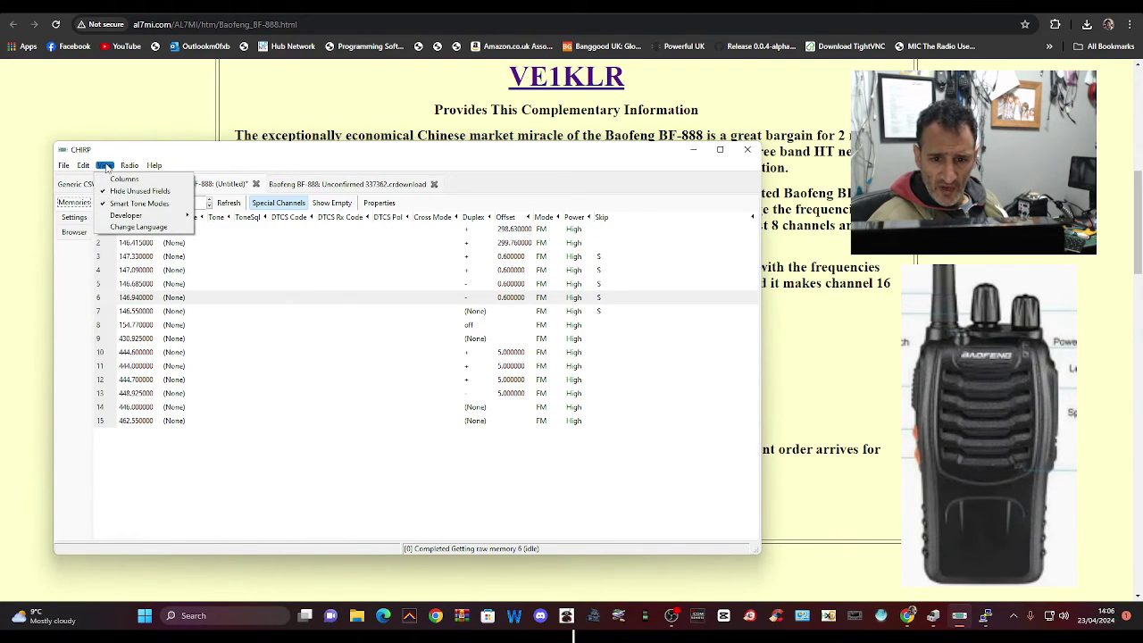
pyautogui.moveTo(122, 217)
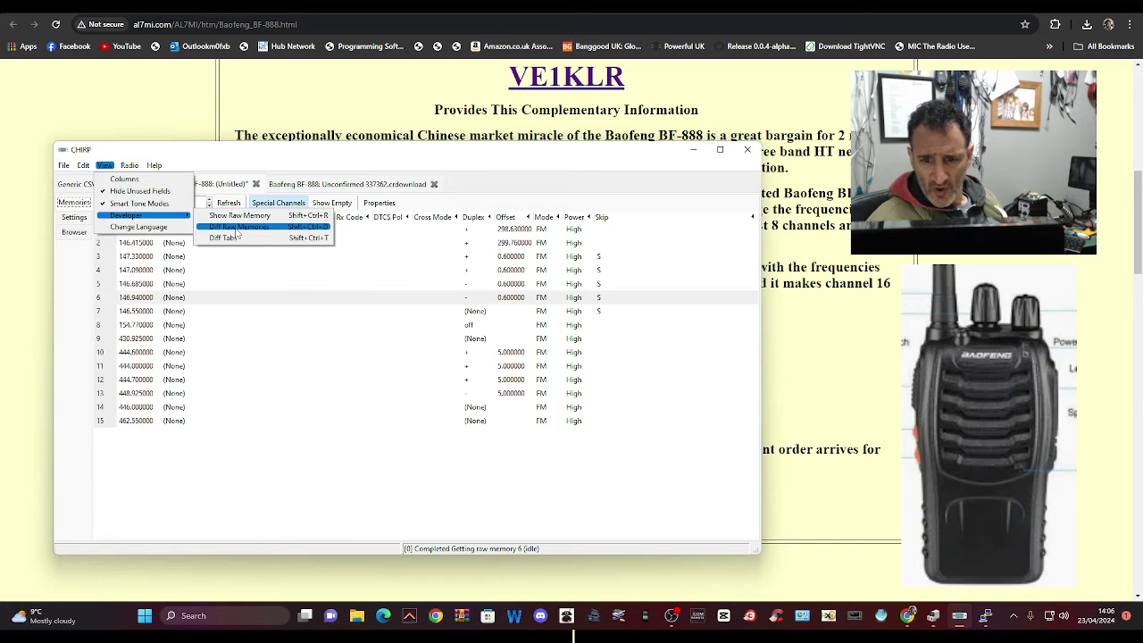
# Step: Dismiss the 'You can only diff two memories!' error, then view and close channel 6's raw memory
pyautogui.click(237, 229)
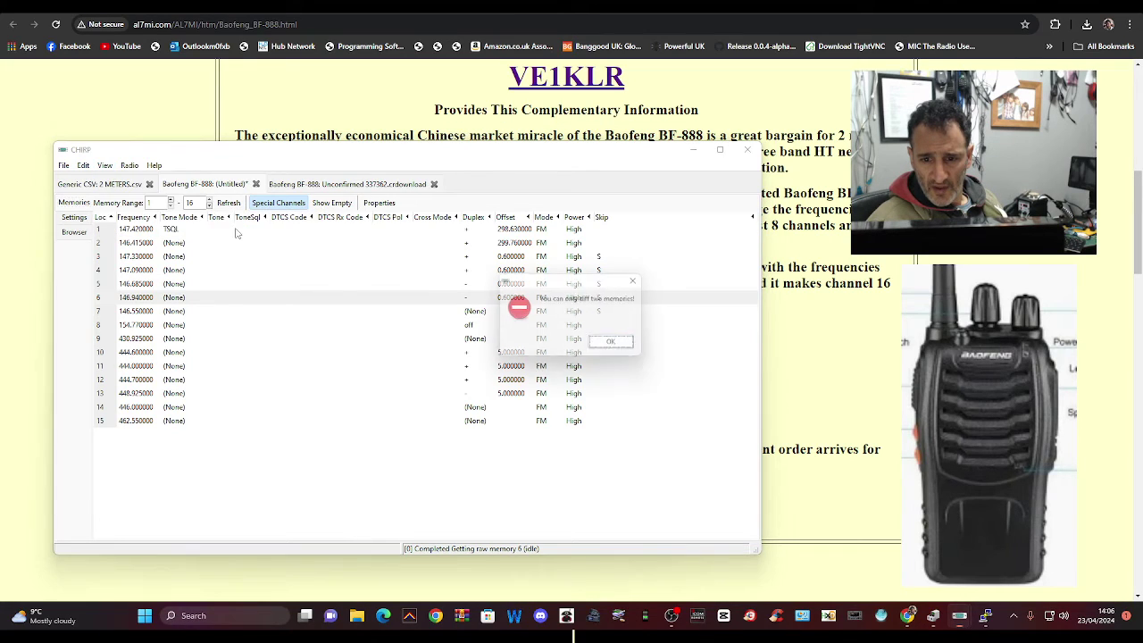
pyautogui.click(616, 346)
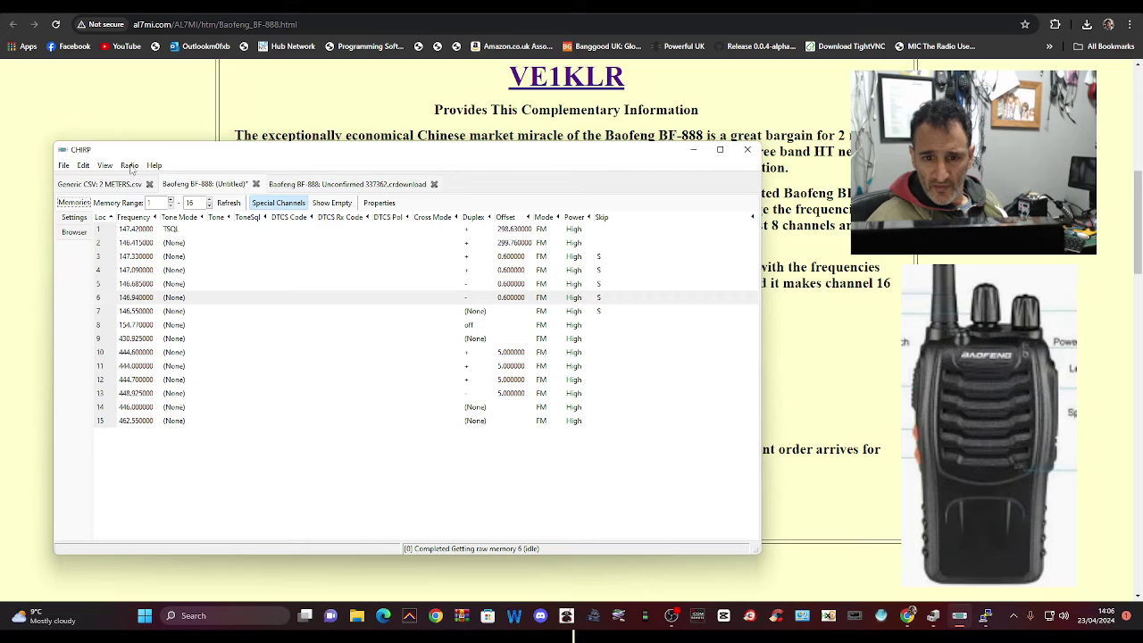
pyautogui.click(109, 166)
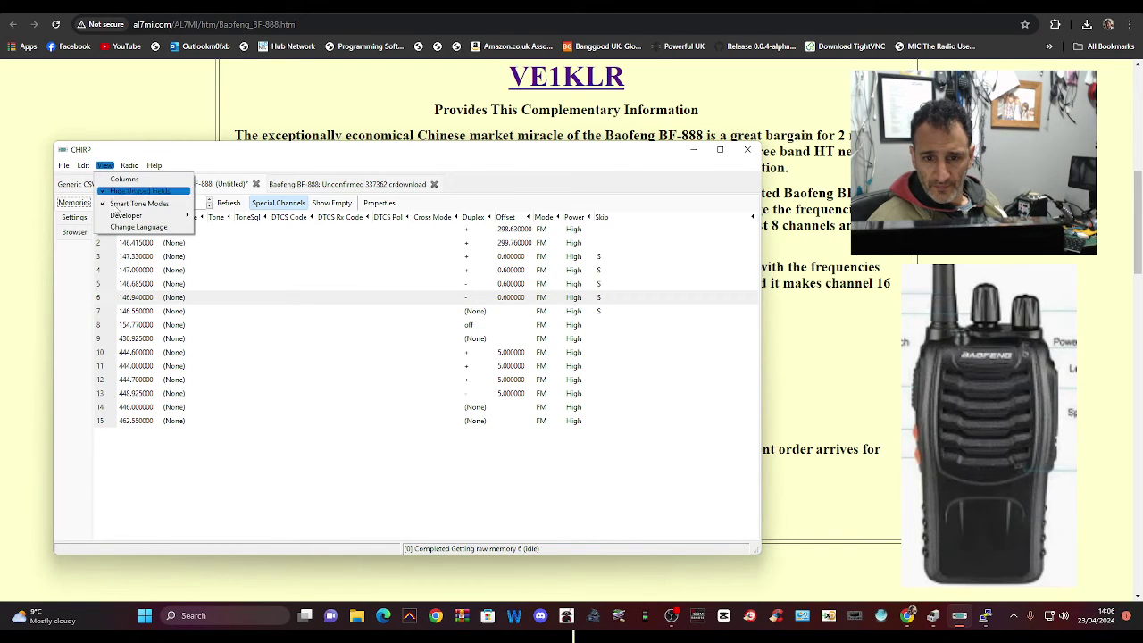
pyautogui.click(239, 216)
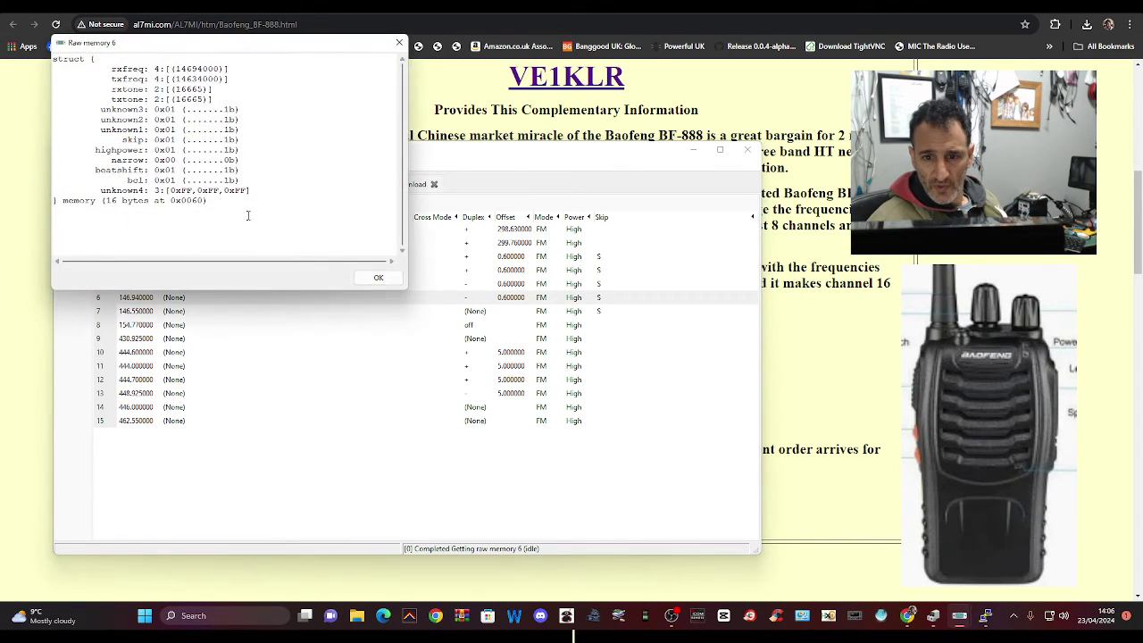
pyautogui.click(400, 43)
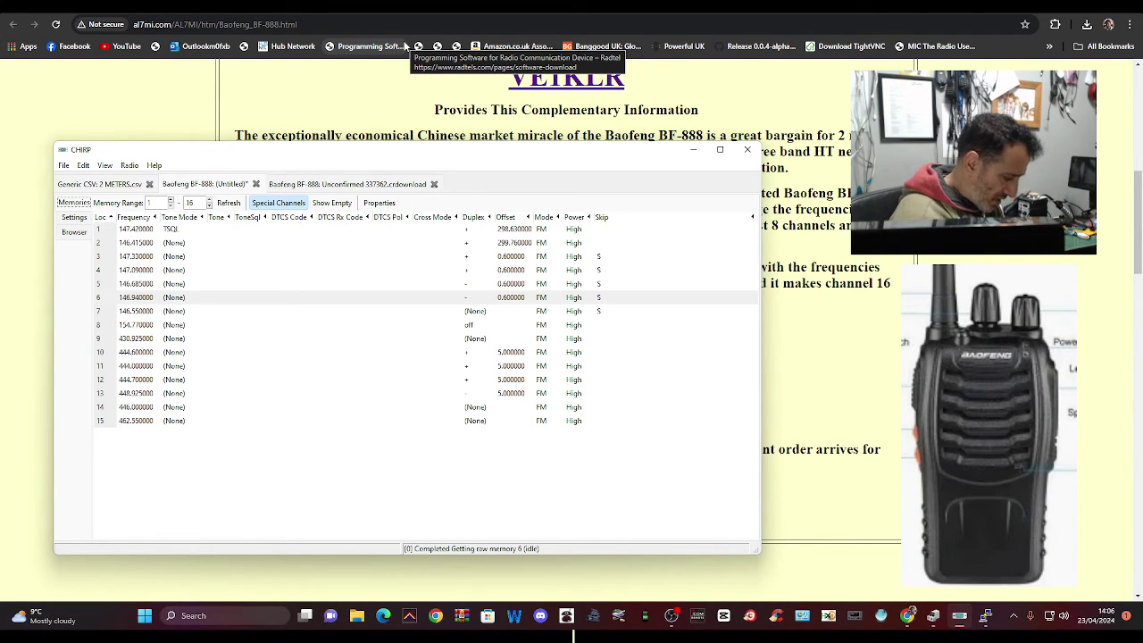
pyautogui.hotkey('ctrl', 'shift', 'r')
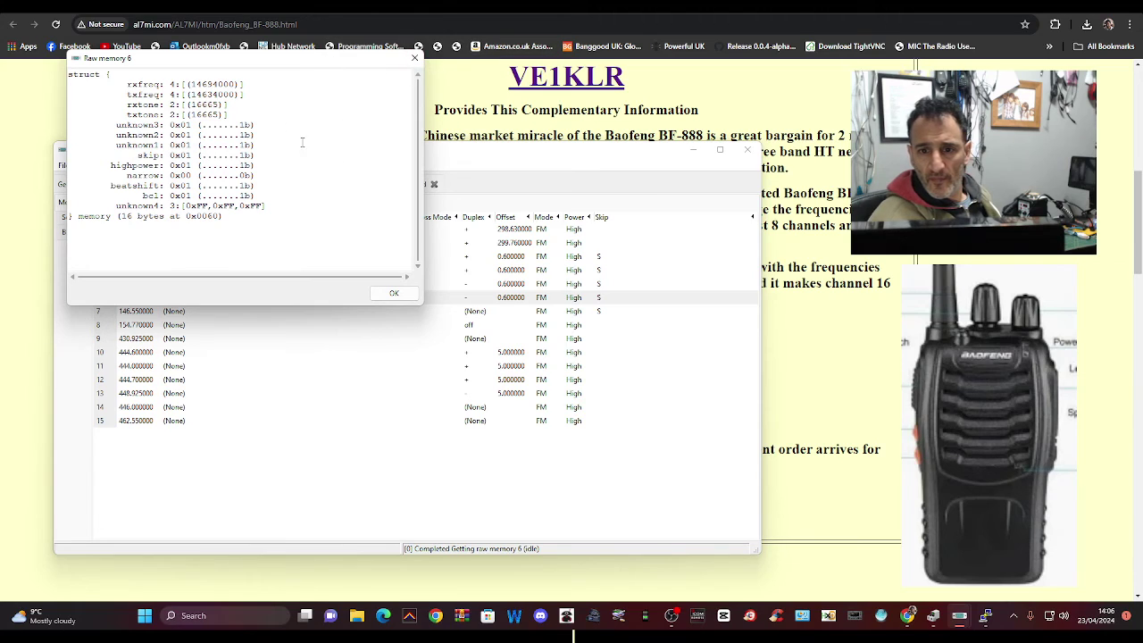
pyautogui.moveTo(274, 67); pyautogui.dragTo(330, 176)
pyautogui.moveTo(125, 192); pyautogui.dragTo(302, 205)
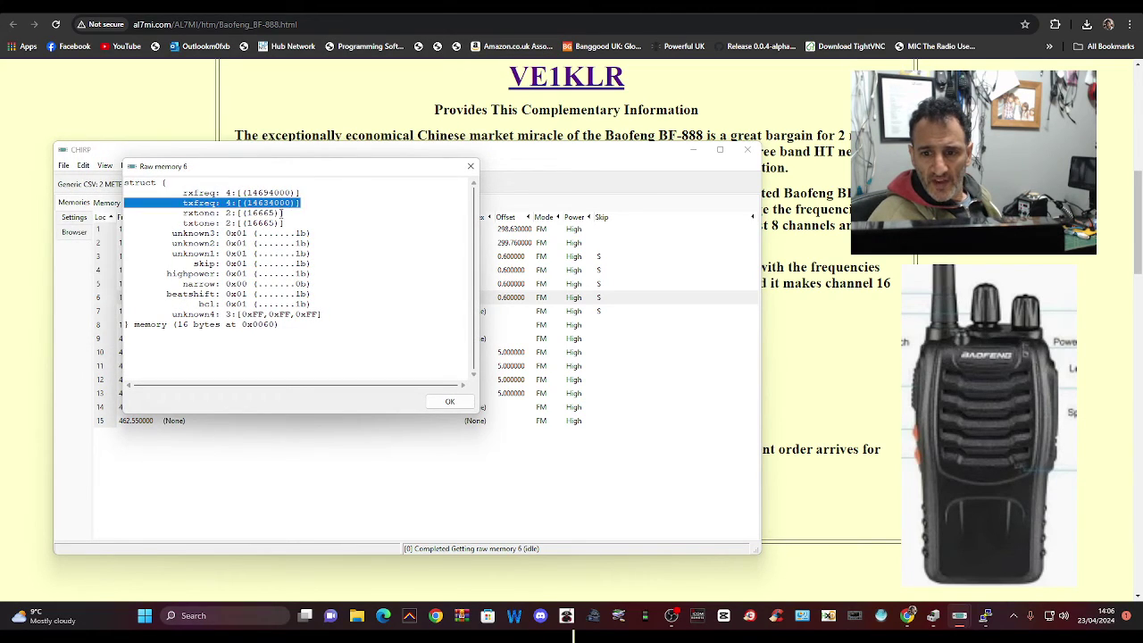
pyautogui.click(306, 212)
pyautogui.tripleClick(293, 192)
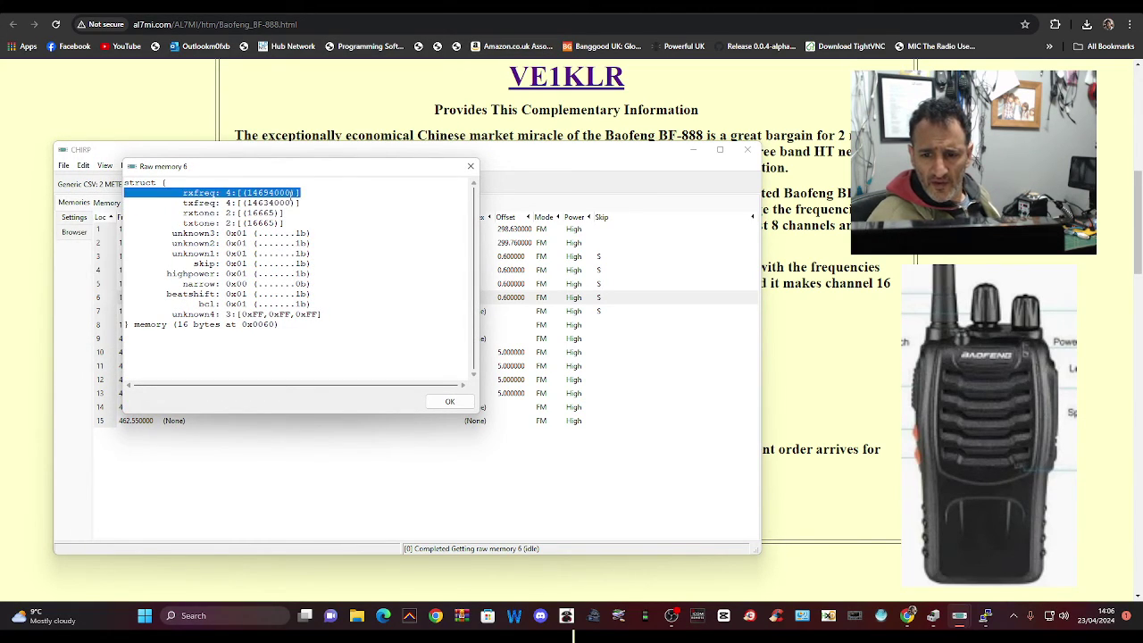
pyautogui.tripleClick(295, 192)
pyautogui.click(292, 193)
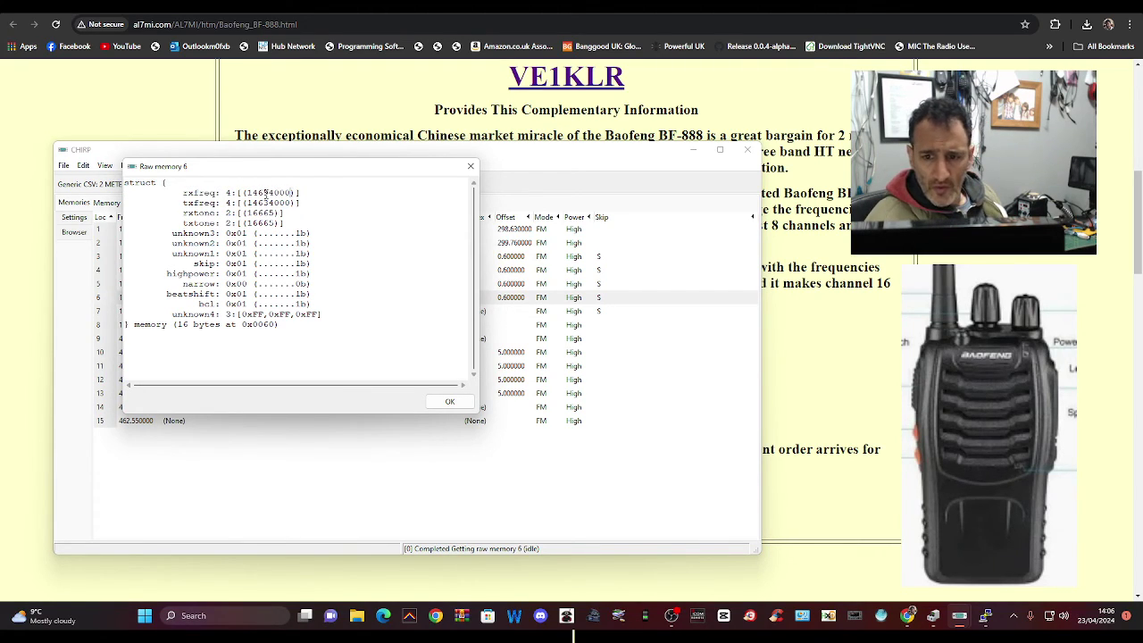
pyautogui.moveTo(249, 192); pyautogui.dragTo(287, 193)
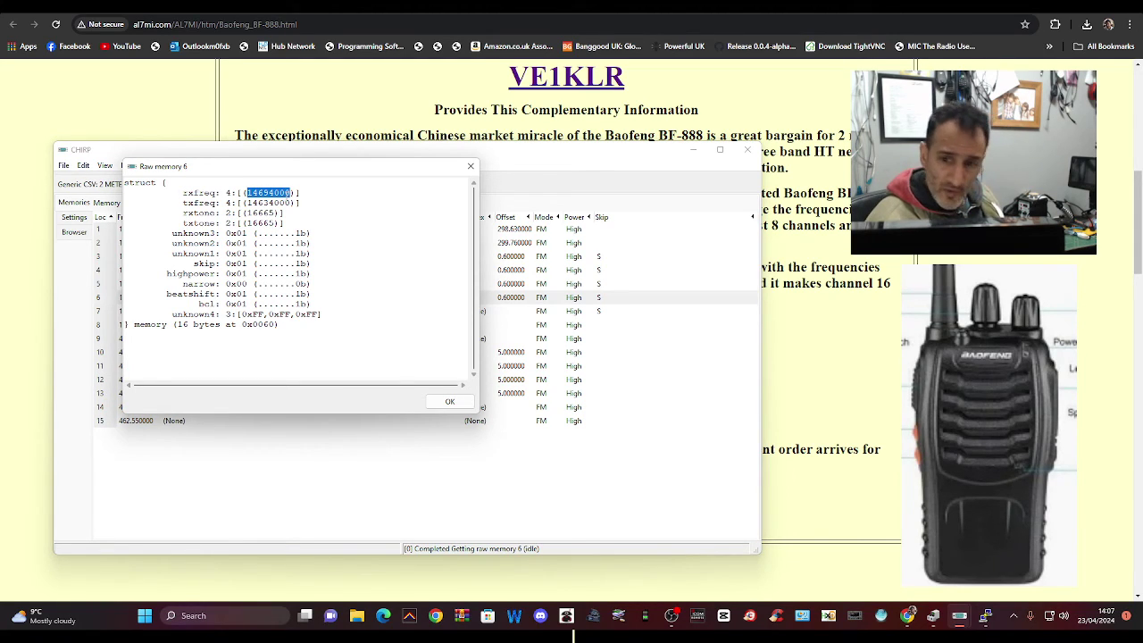
pyautogui.click(471, 166)
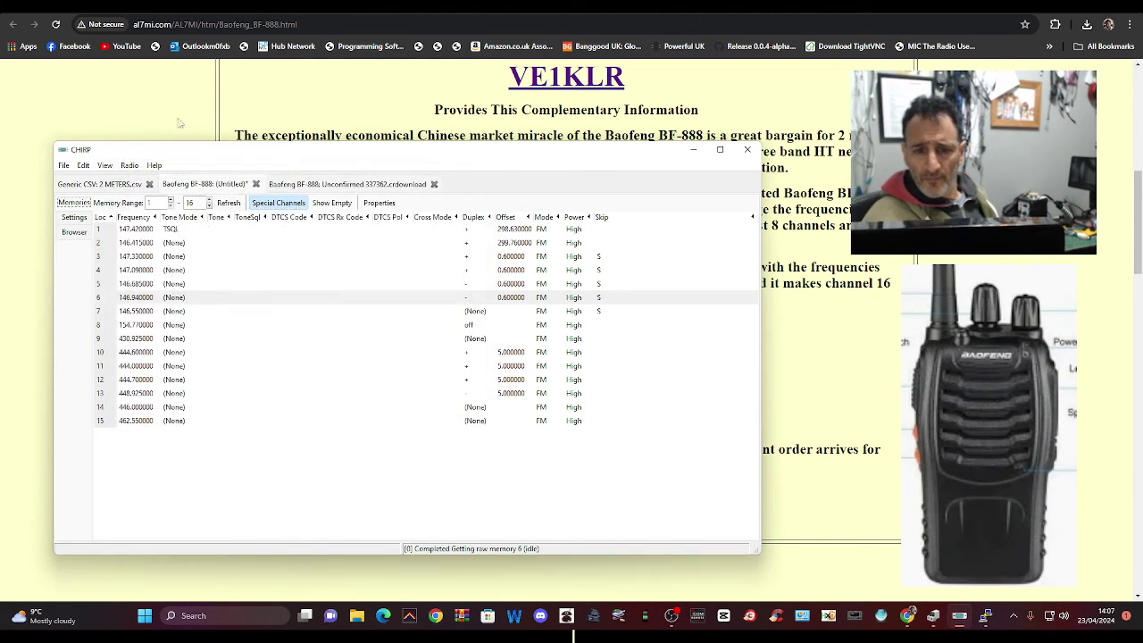
pyautogui.click(129, 166)
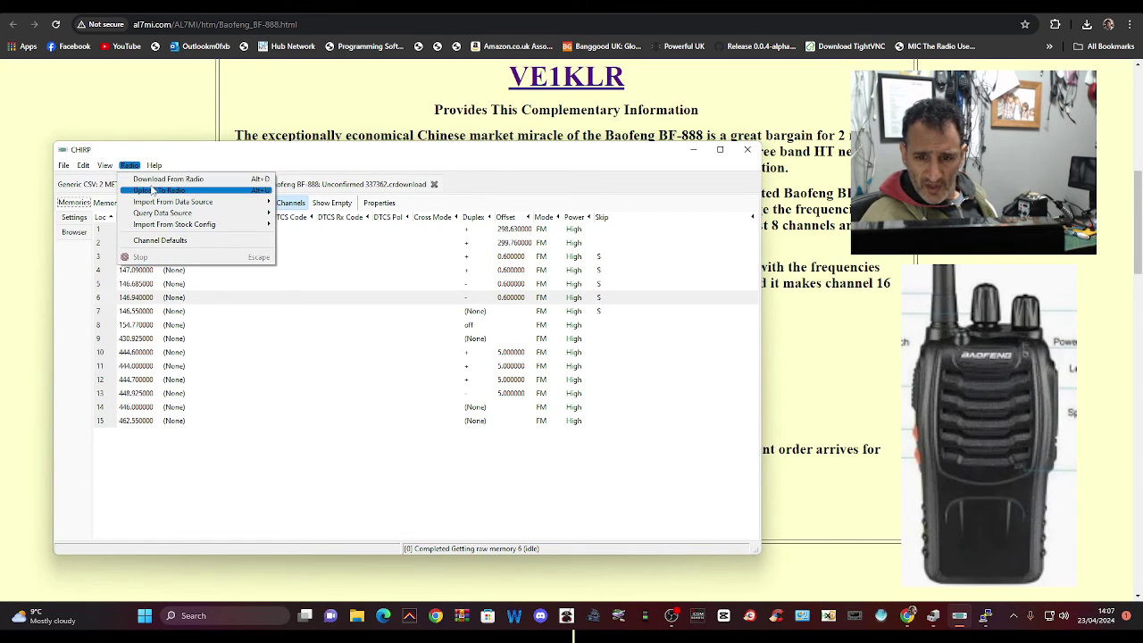
pyautogui.moveTo(154, 167)
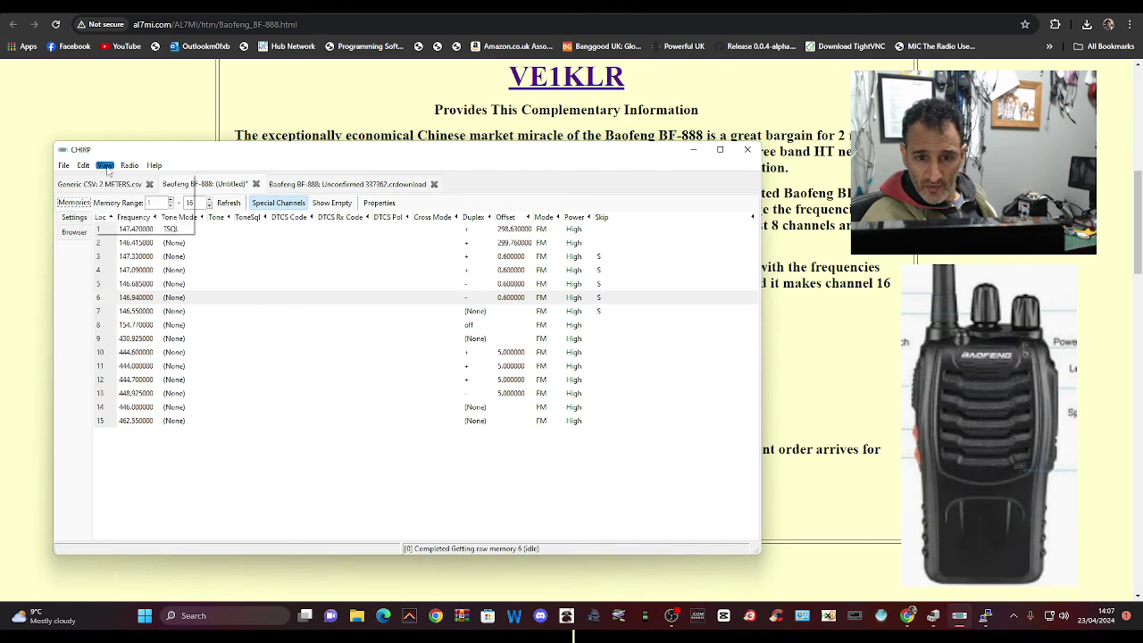
# Step: Minimise the Chrome window with the BF-888 page and refresh the desktop
pyautogui.click(1011, 24)
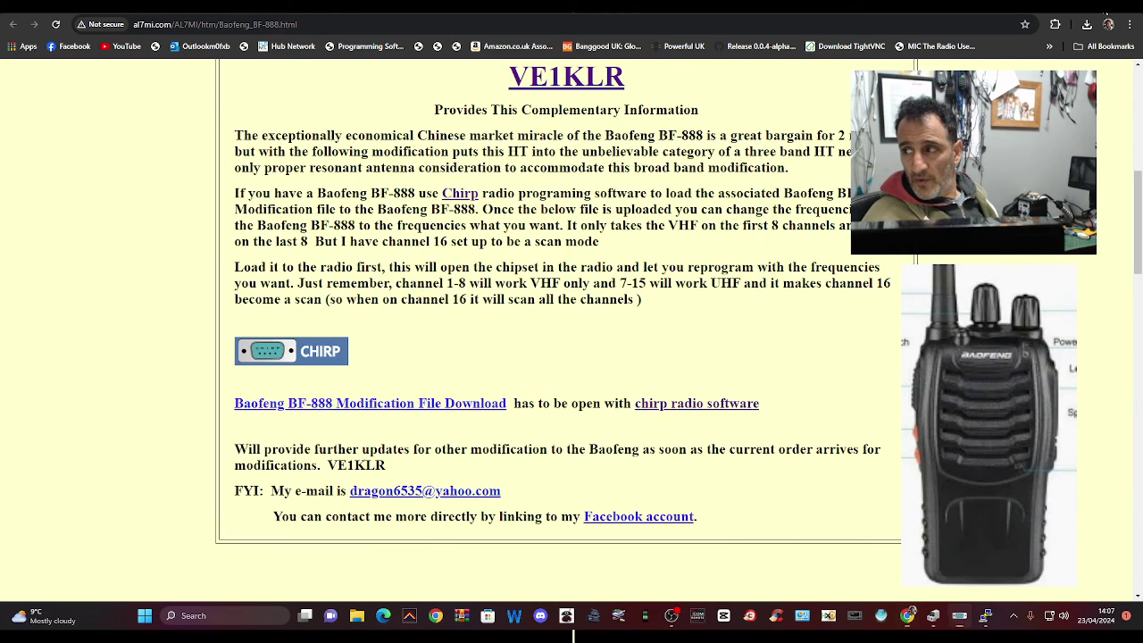
pyautogui.click(907, 616)
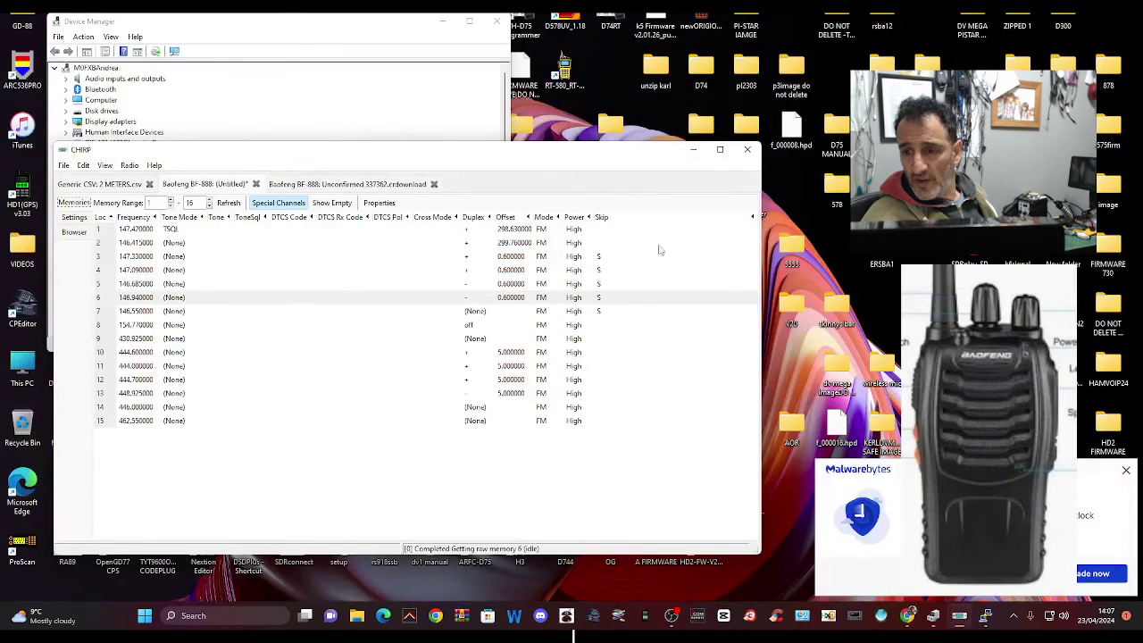
pyautogui.rightClick(798, 193)
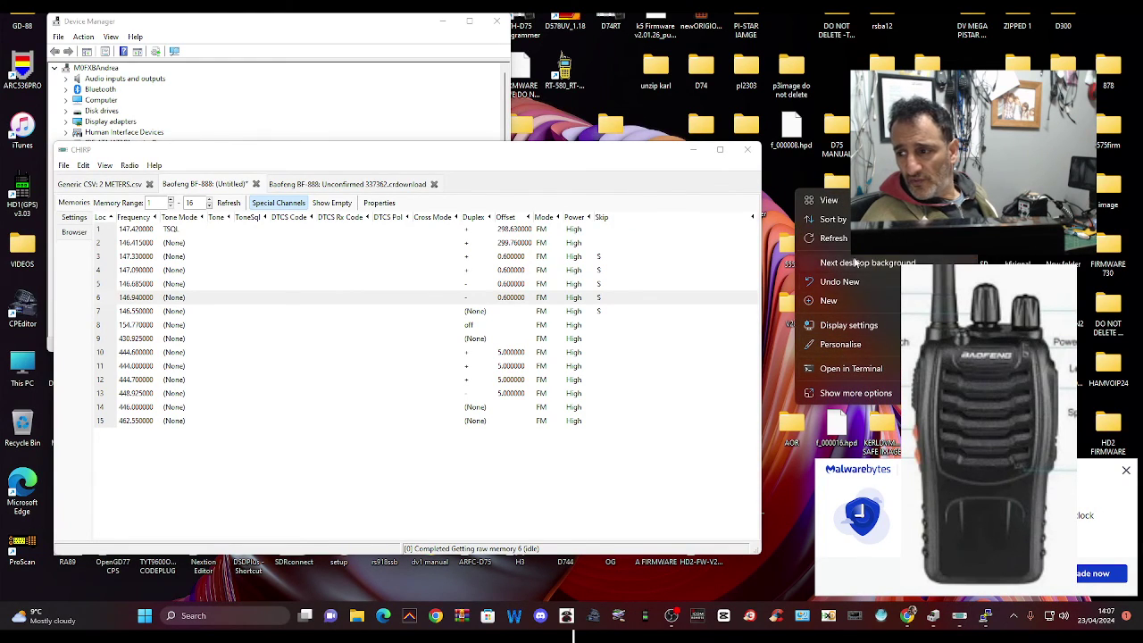
pyautogui.click(834, 238)
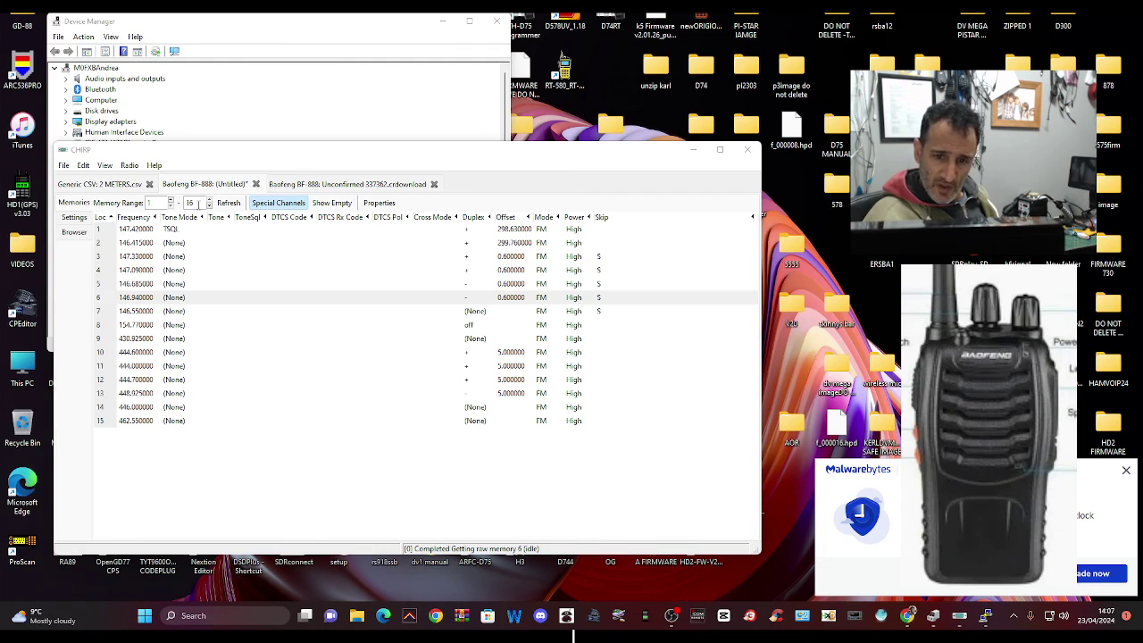
# Step: Show channel 6's raw memory via View > Developer, select the txfreq line, then close it
pyautogui.click(105, 166)
pyautogui.moveTo(85, 166)
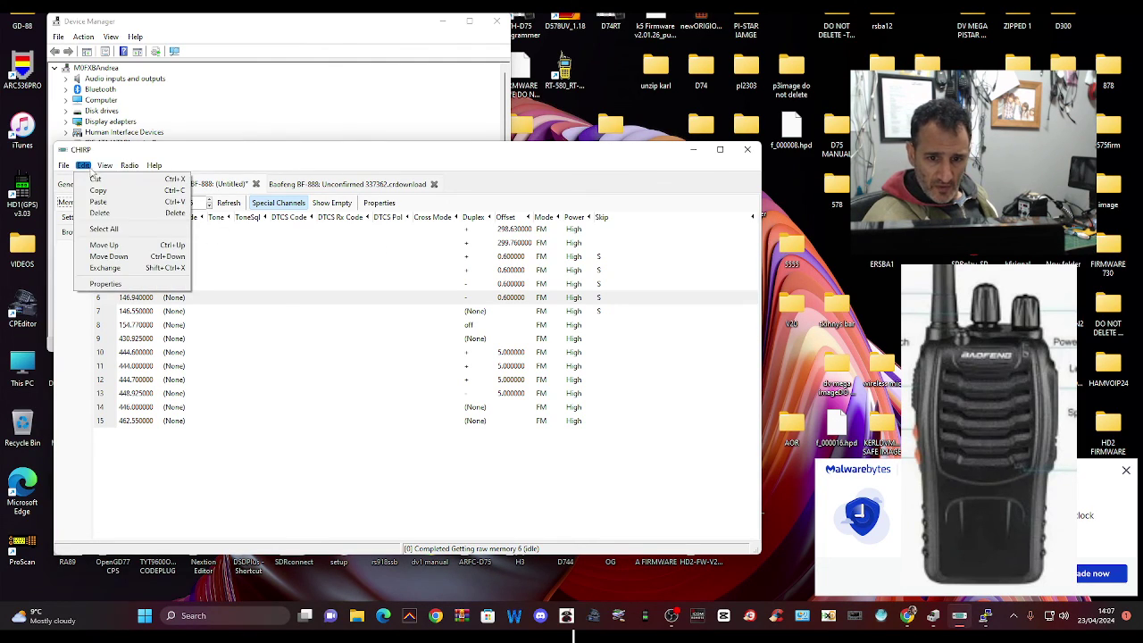
pyautogui.moveTo(129, 167)
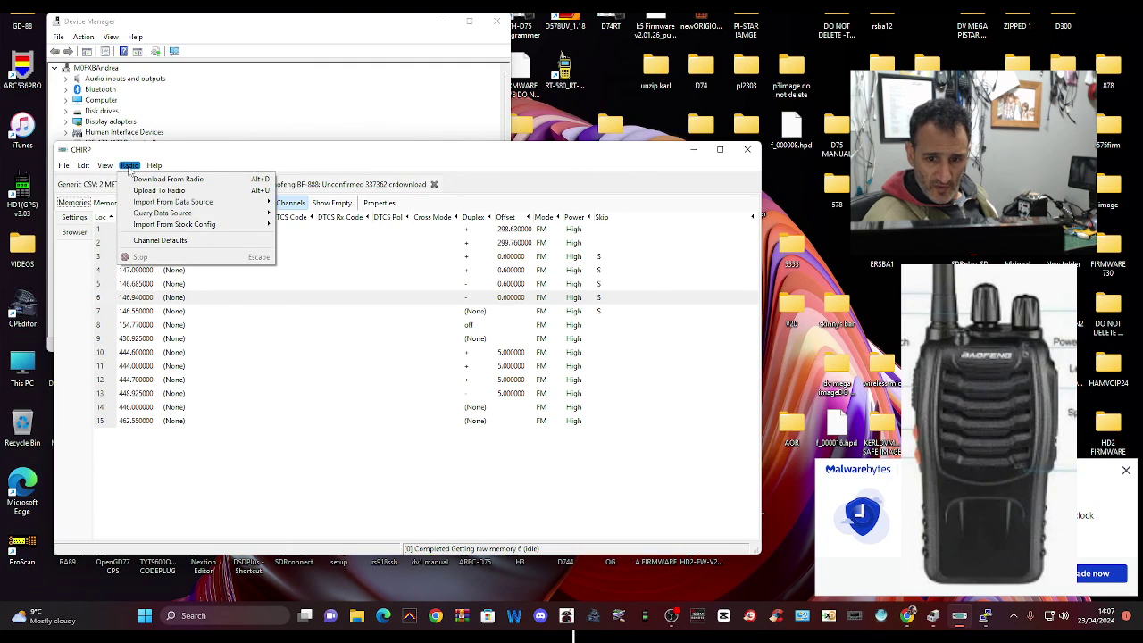
pyautogui.moveTo(125, 216)
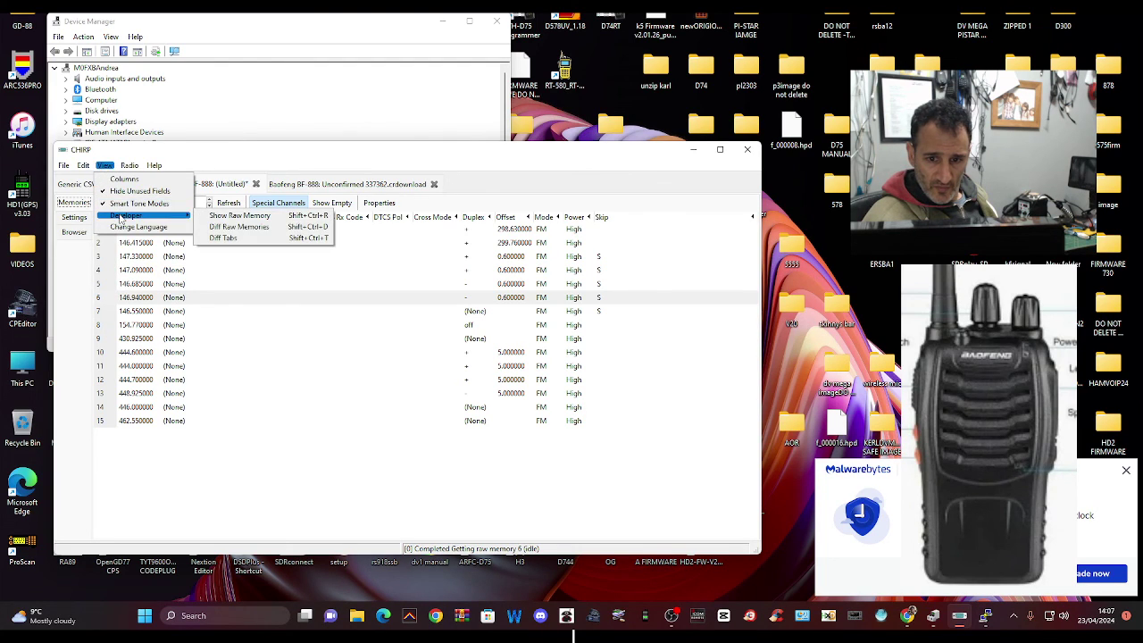
pyautogui.click(212, 217)
pyautogui.tripleClick(213, 109)
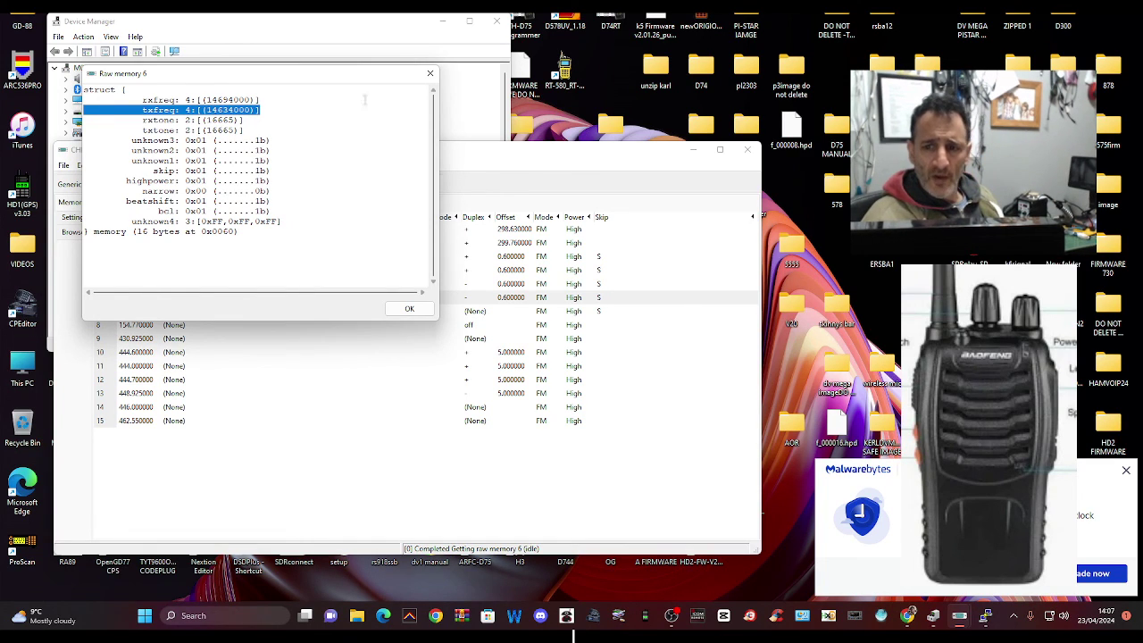
pyautogui.click(430, 73)
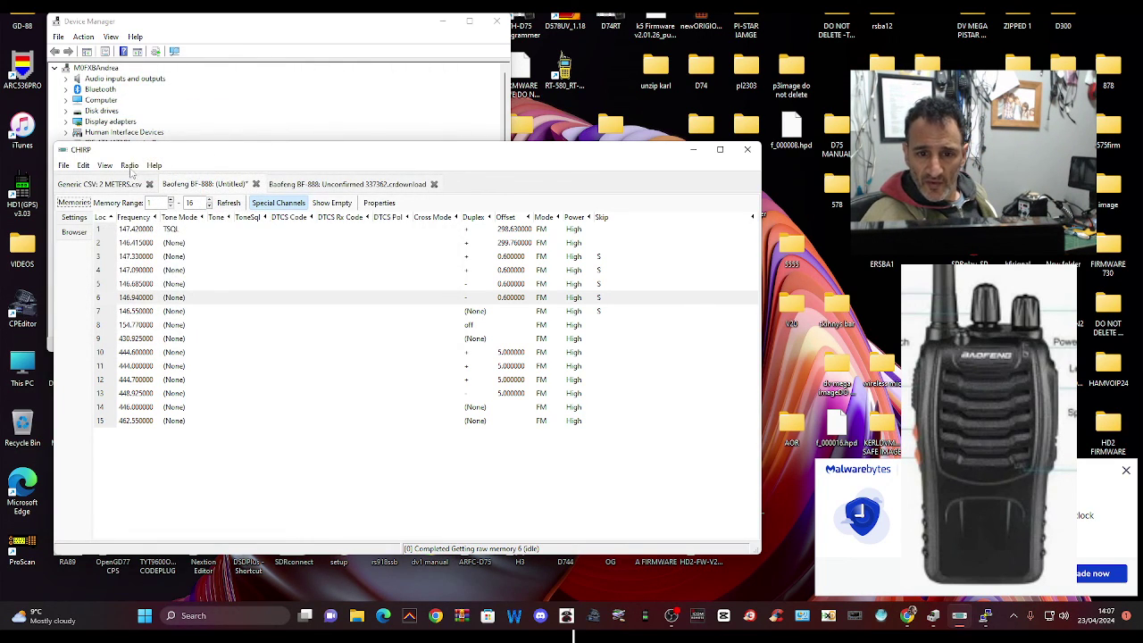